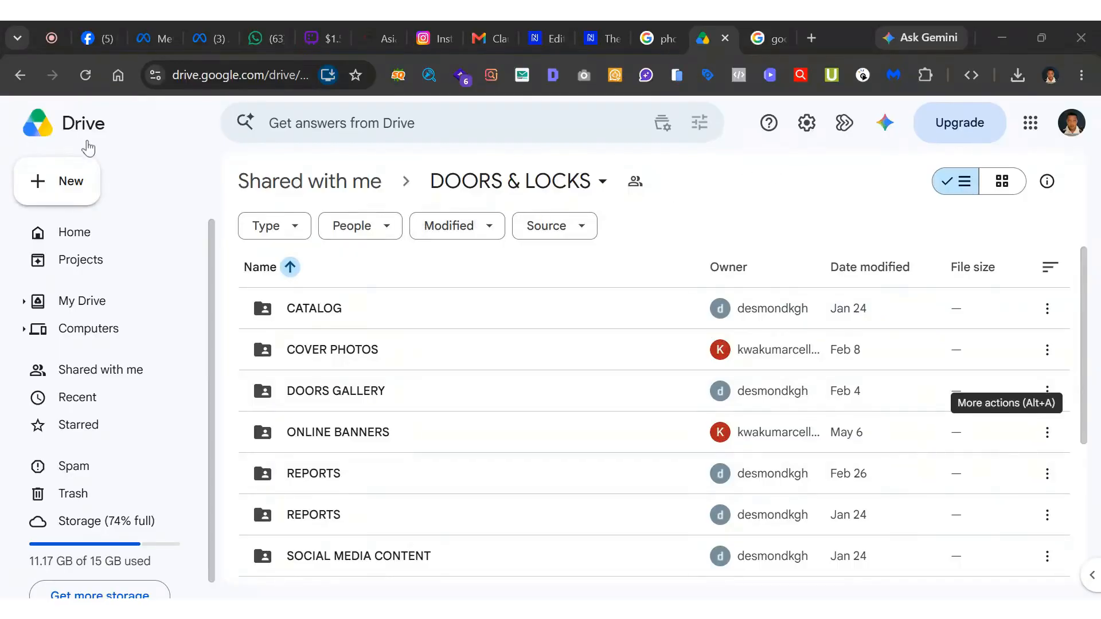
Create a new Google Pics image in the shared DOORS & LOCKS folder and accept sharing it.
left_click(90, 189)
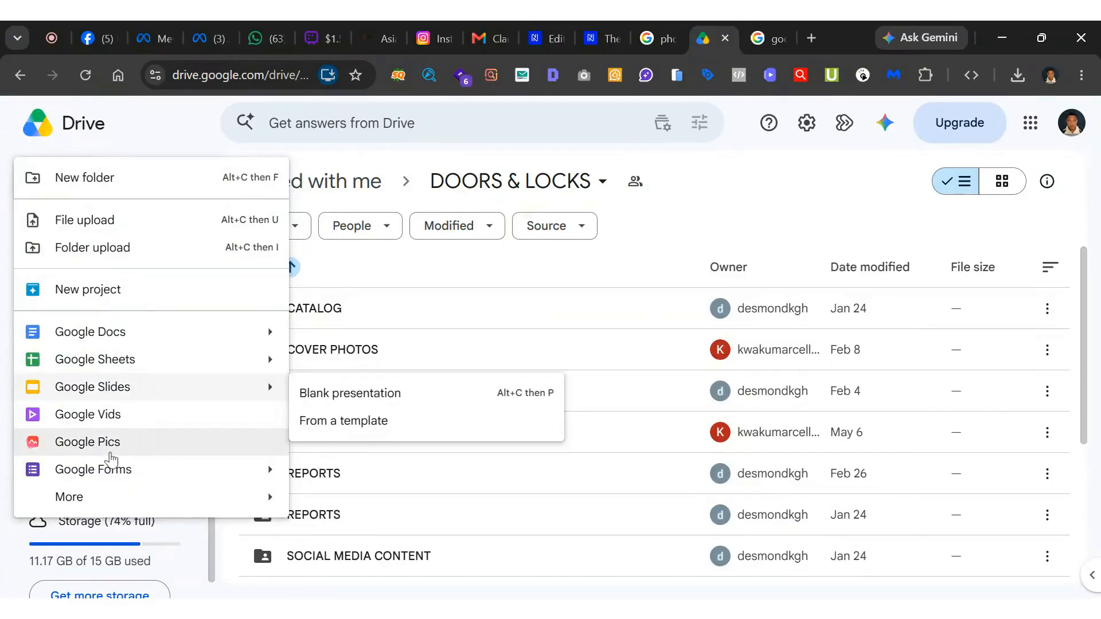
left_click(111, 457)
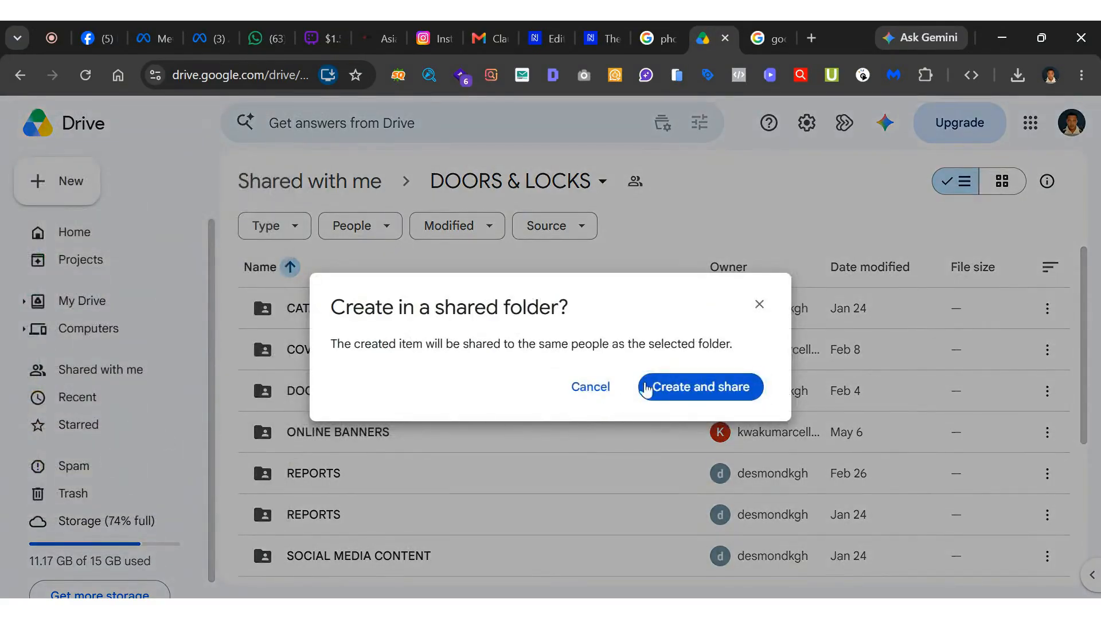
left_click(680, 392)
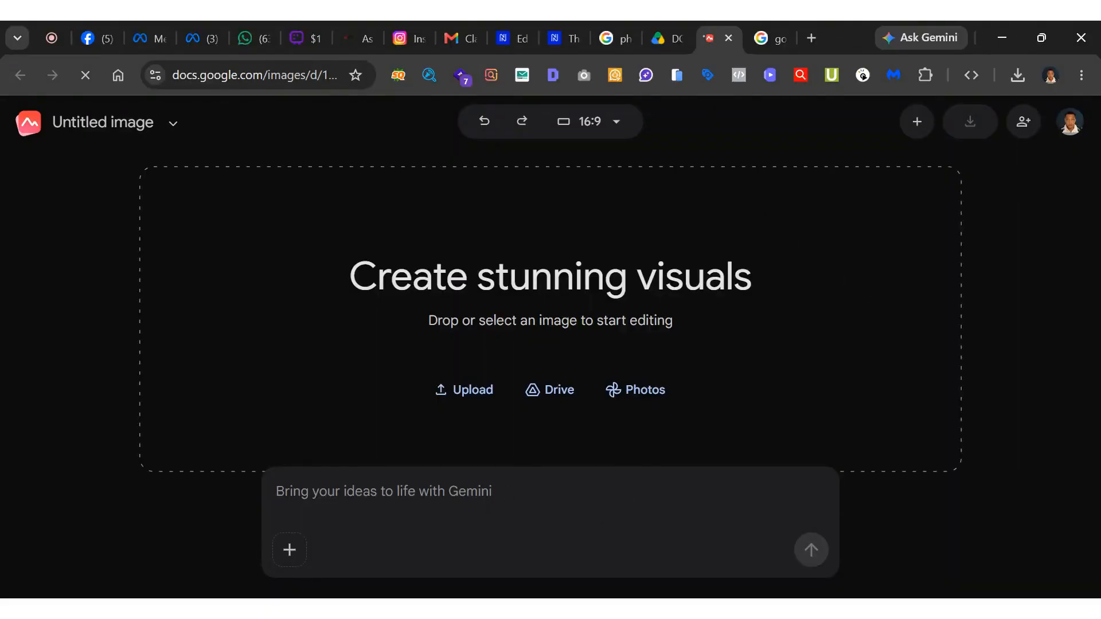
Paste the Meta Plus course ad prompt, with the headline STOP WASTING MONEY ON META ADS, into the Gemini prompt and check it.
key("ctrl+v")
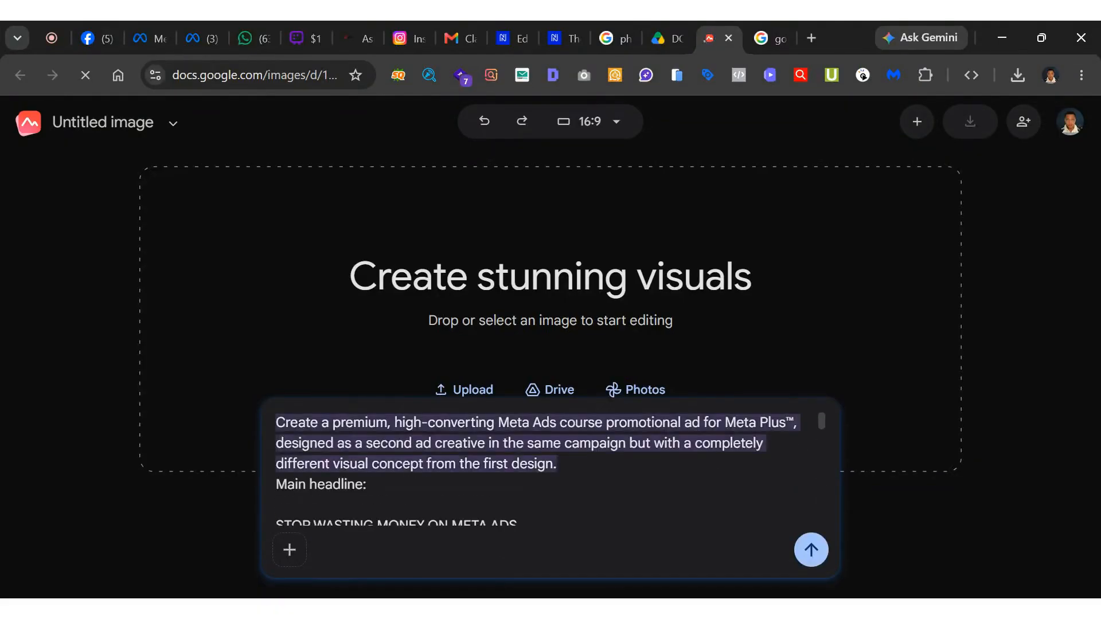
scroll(551, 470, "down", 10)
scroll(551, 471, "up", 10)
scroll(538, 465, "down", 10)
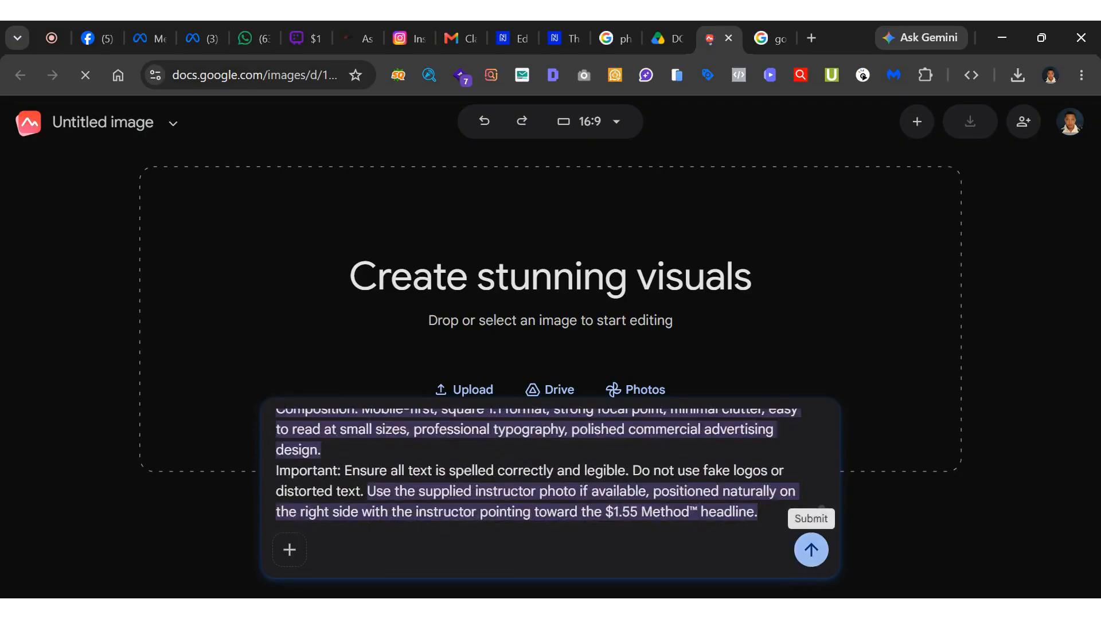
Try the 9:16 portrait aspect ratio for the image and settle on 3:4 (Portrait).
left_click(582, 126)
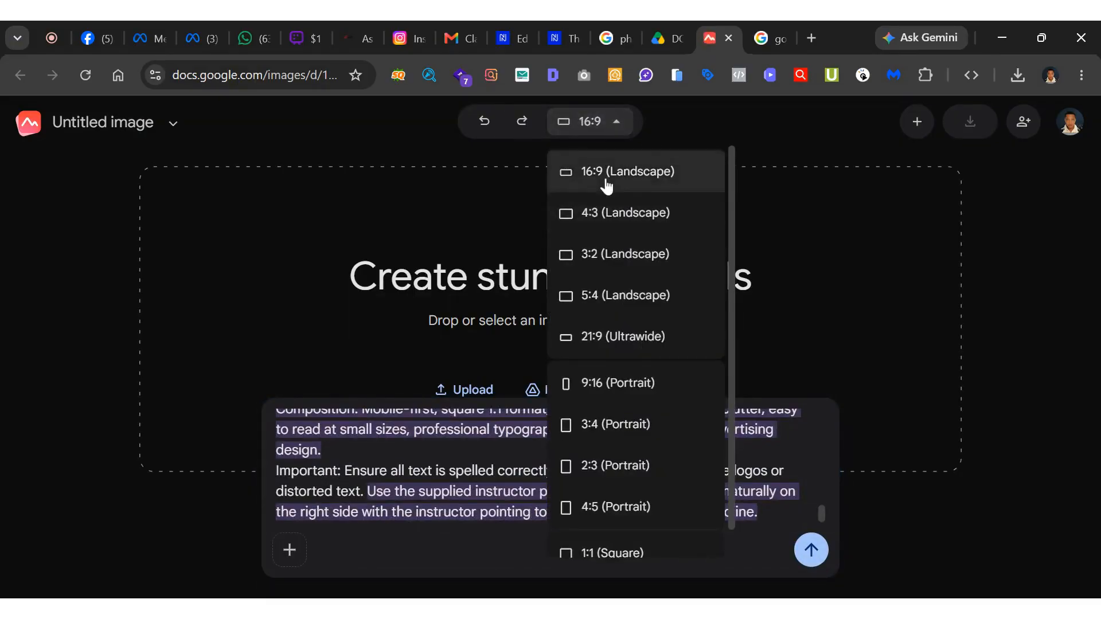
scroll(624, 390, "down", 1)
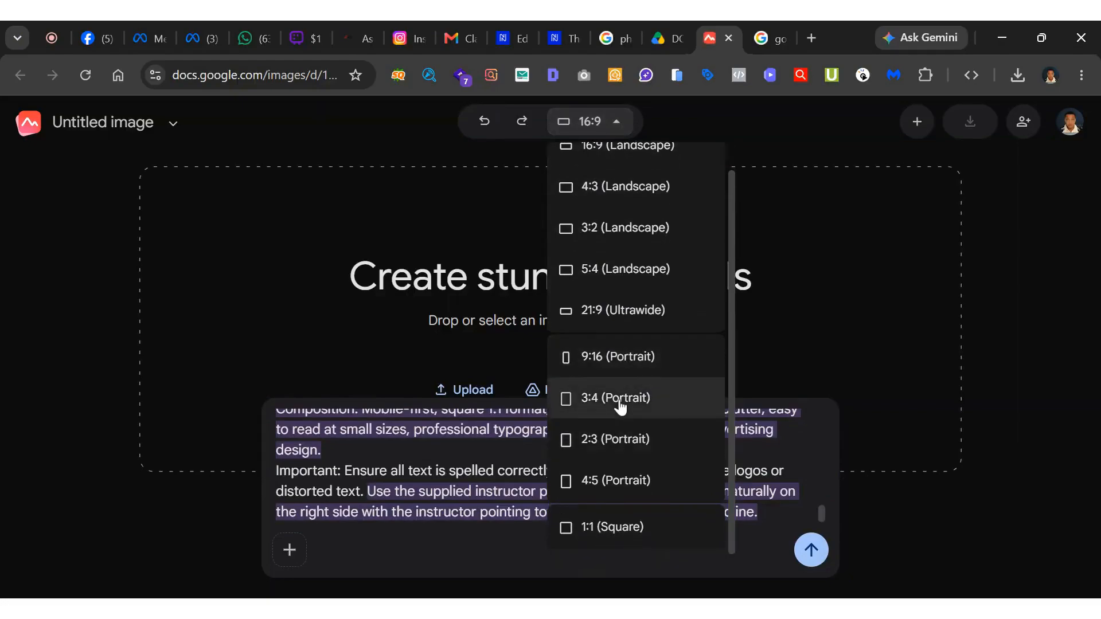
left_click(629, 355)
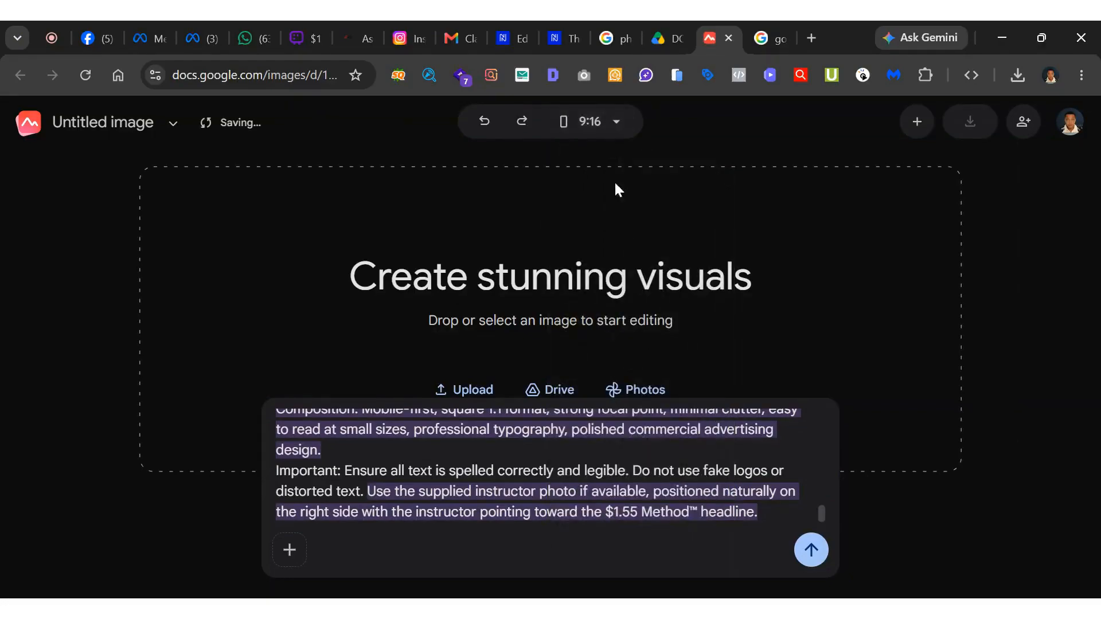
left_click(609, 118)
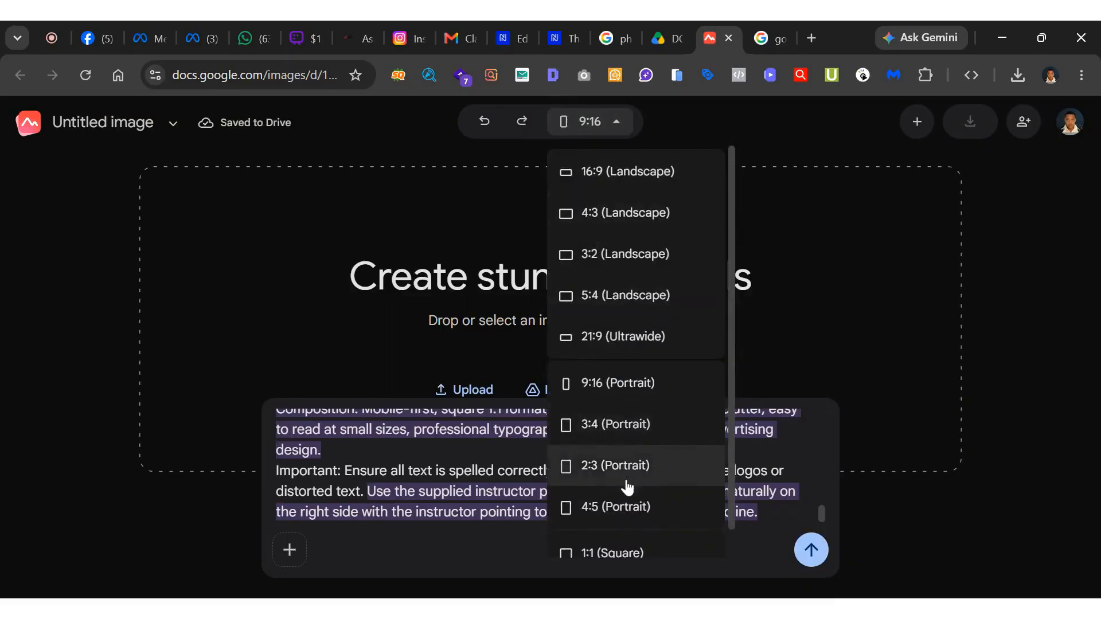
left_click(634, 441)
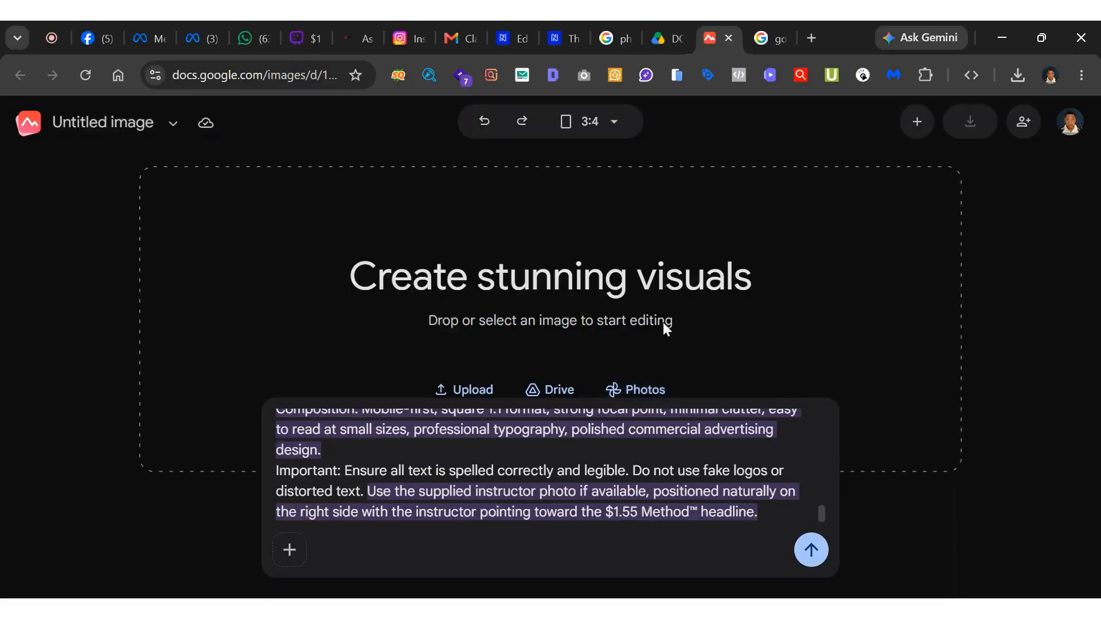
Review the pasted ad prompt and submit it to generate the images.
left_click(300, 562)
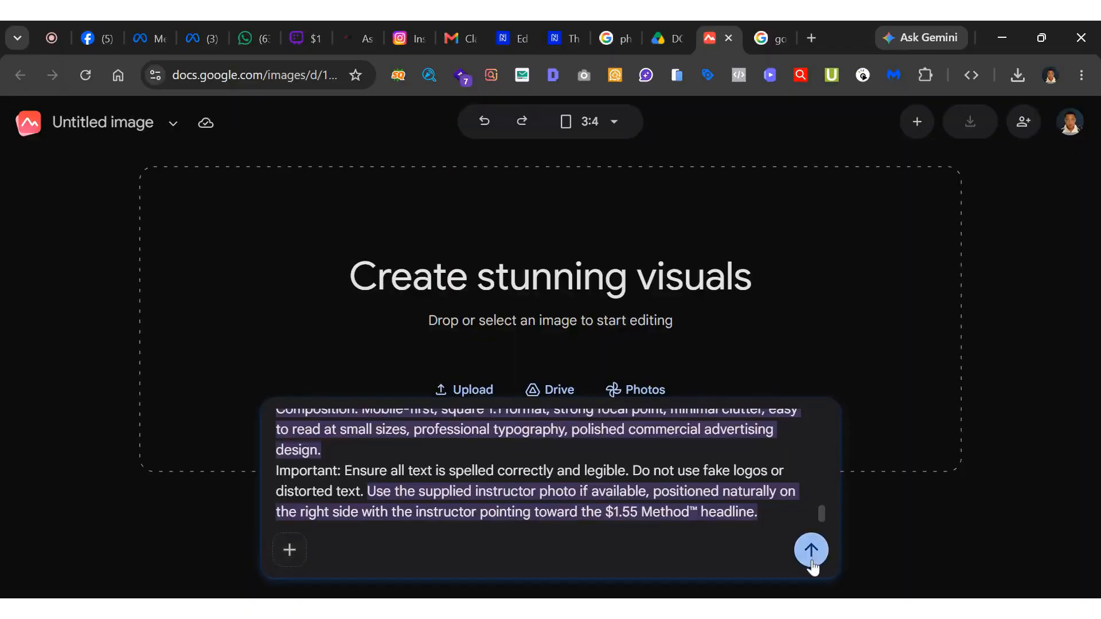
scroll(545, 470, "up", 10)
scroll(544, 471, "down", 8)
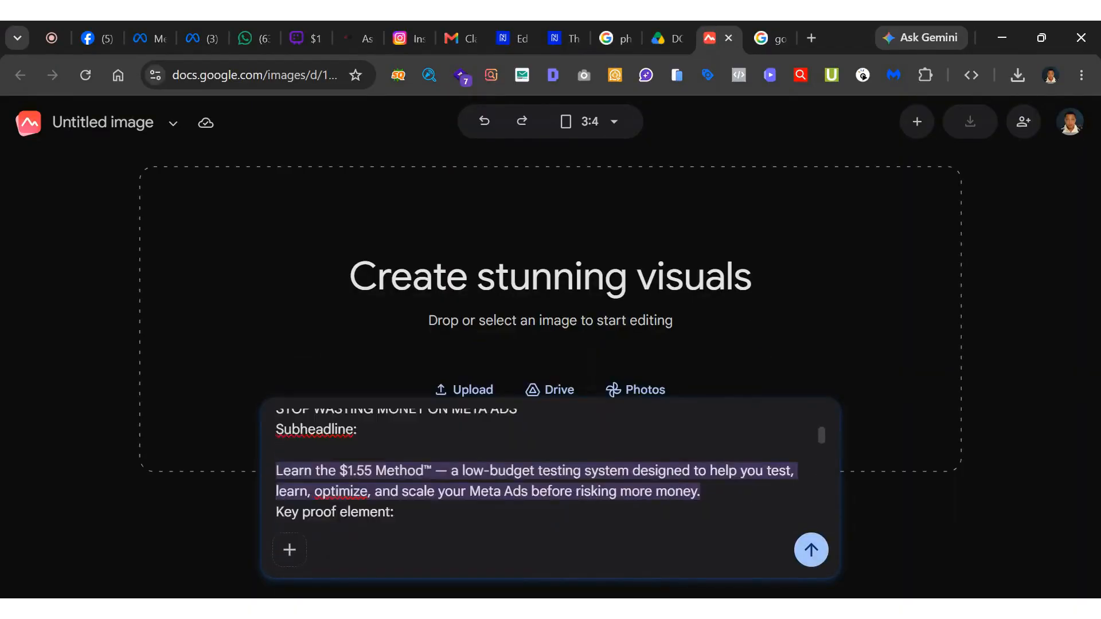
scroll(545, 470, "down", 3)
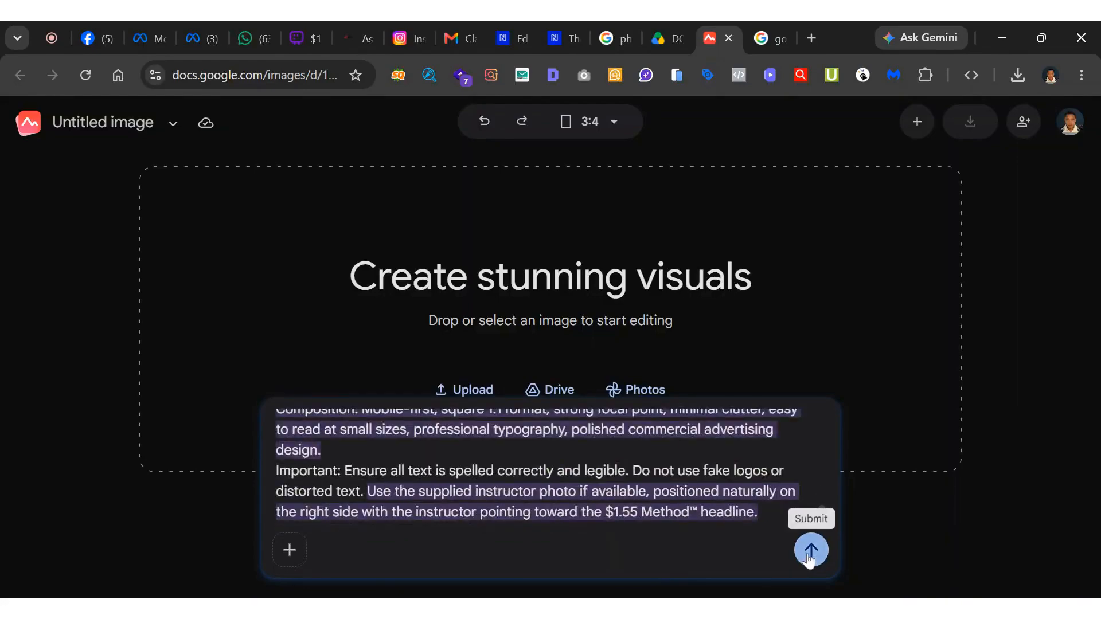
left_click(810, 552)
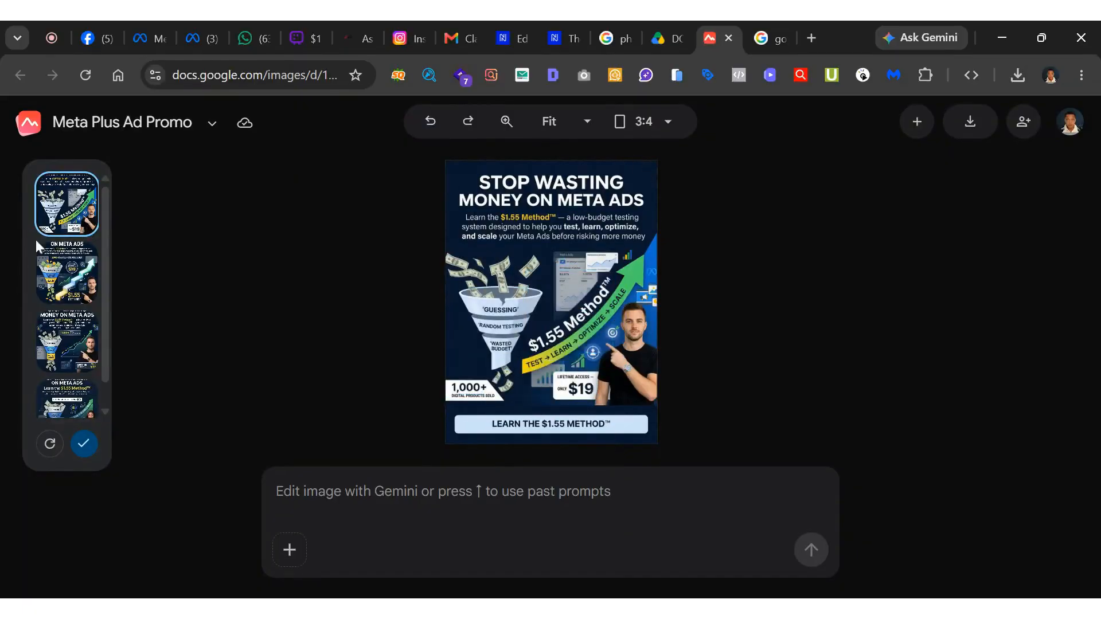
Preview each of the four generated ad designs and return to the first one.
left_click(70, 290)
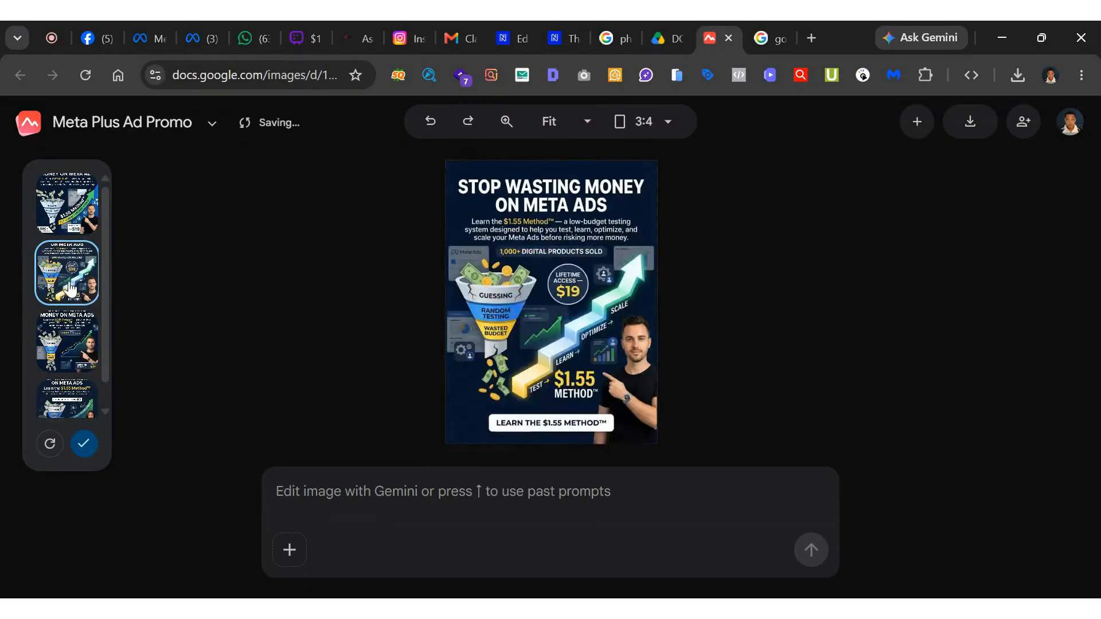
left_click(70, 347)
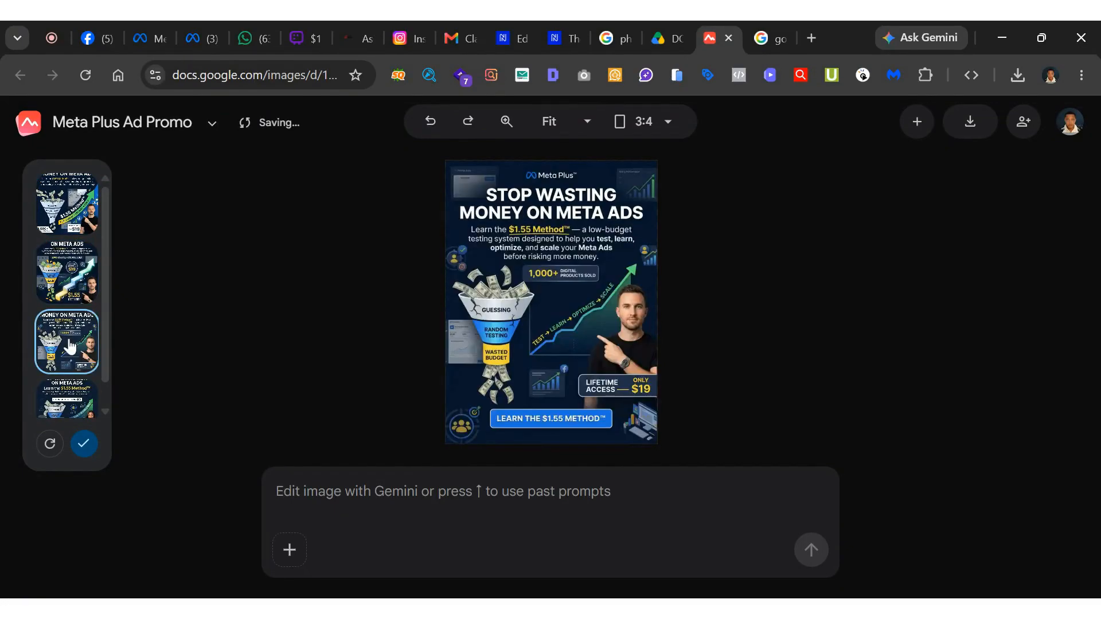
left_click(63, 395)
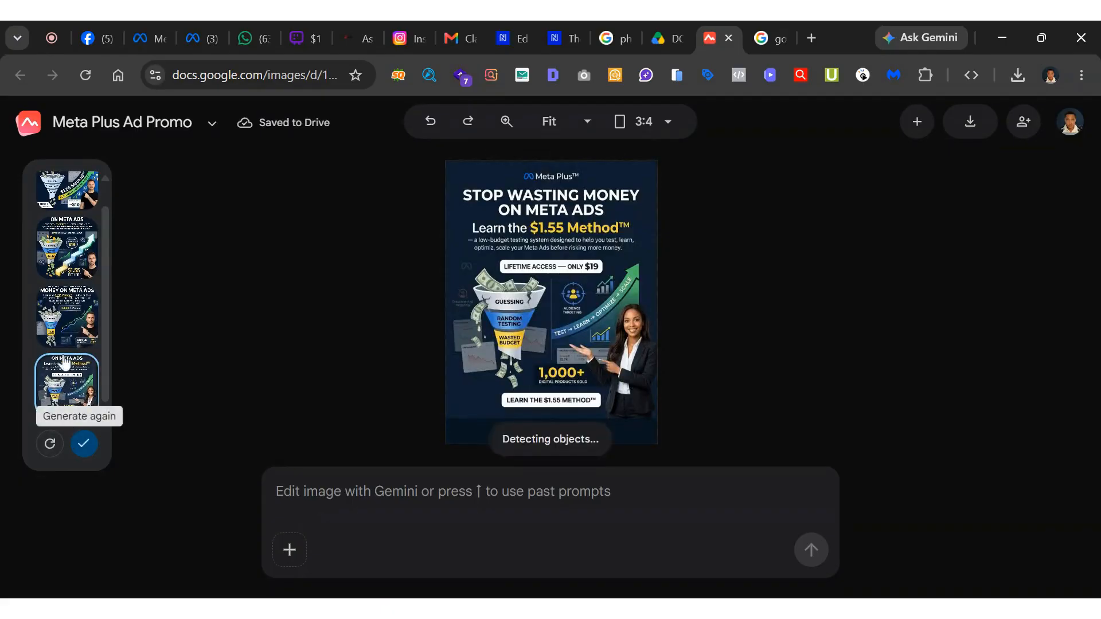
left_click(66, 341)
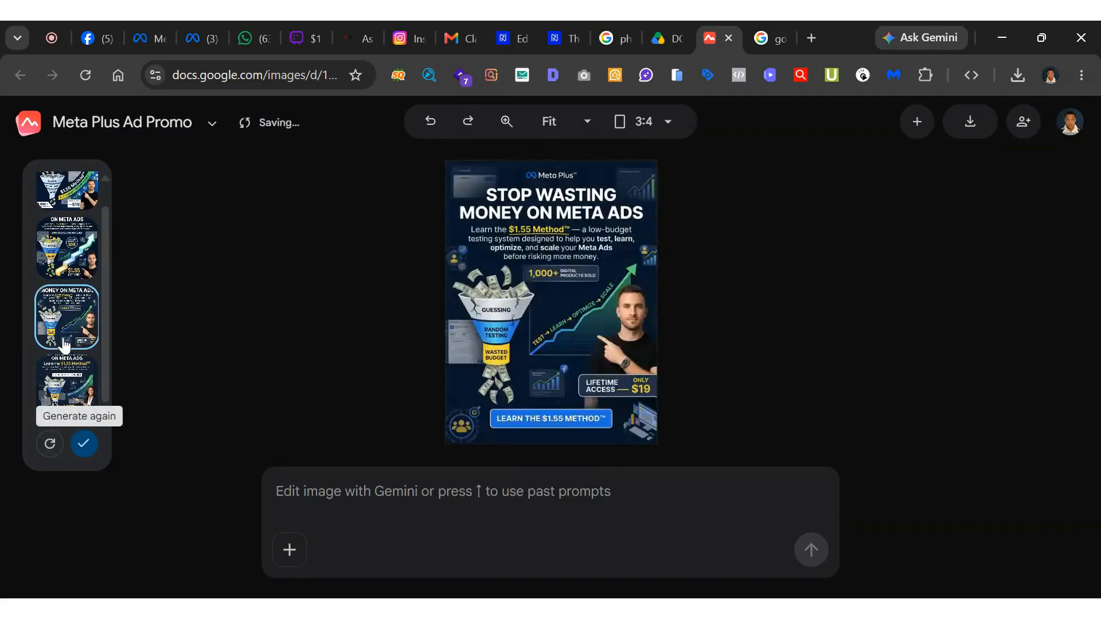
left_click(67, 277)
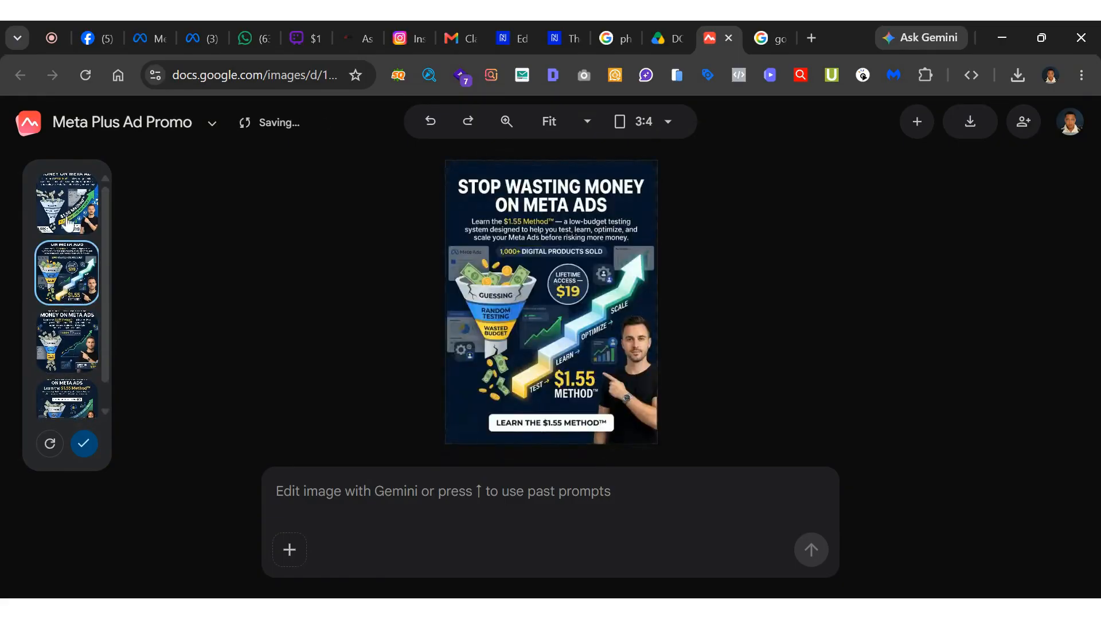
left_click(68, 224)
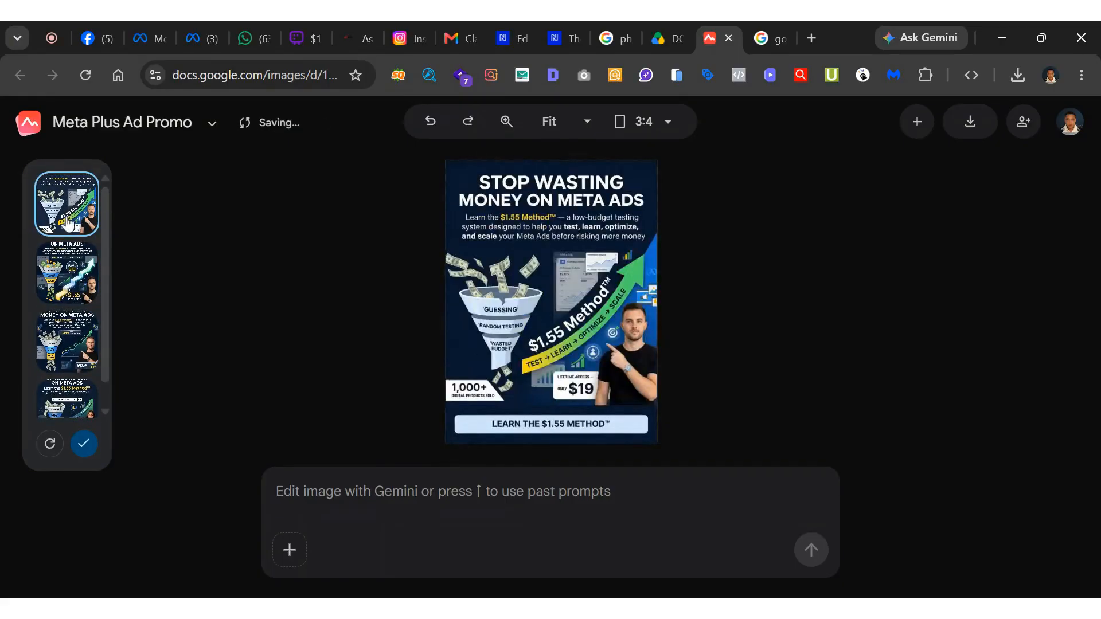
Compare the first and fourth designs, select the fourth one with the woman presenter, and open its main headline text for editing.
scroll(58, 277, "down", 1)
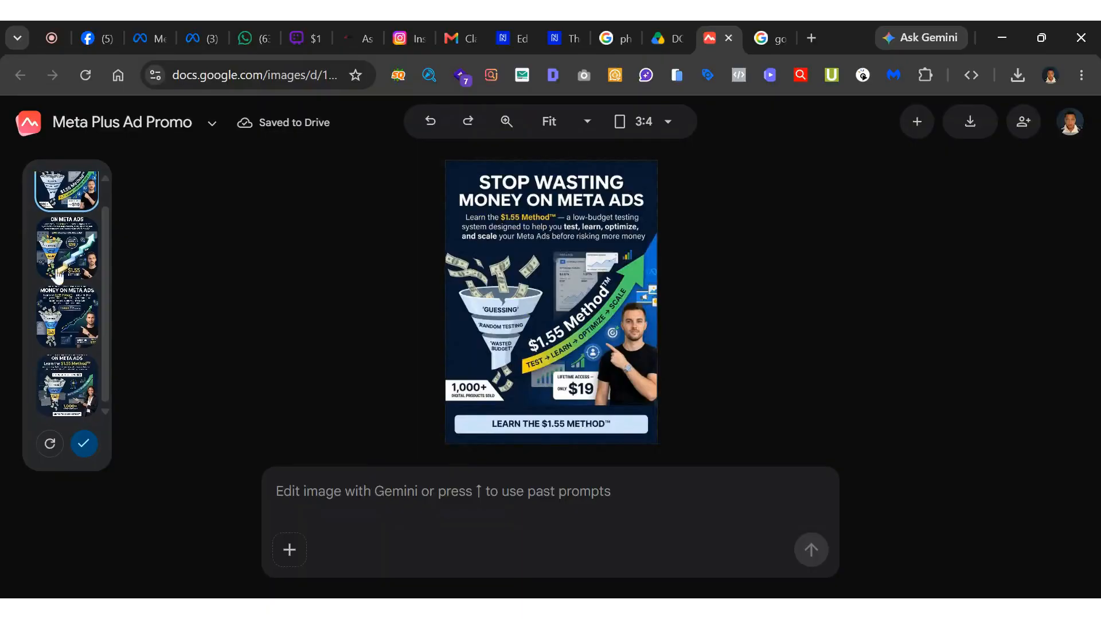
left_click(67, 395)
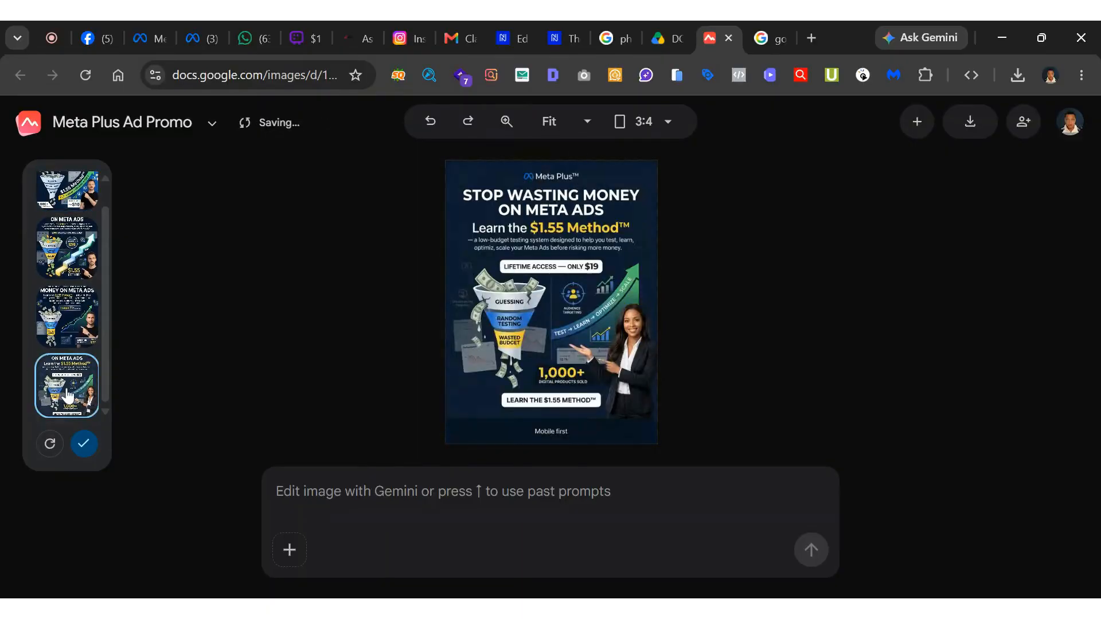
scroll(68, 344, "up", 1)
left_click(69, 202)
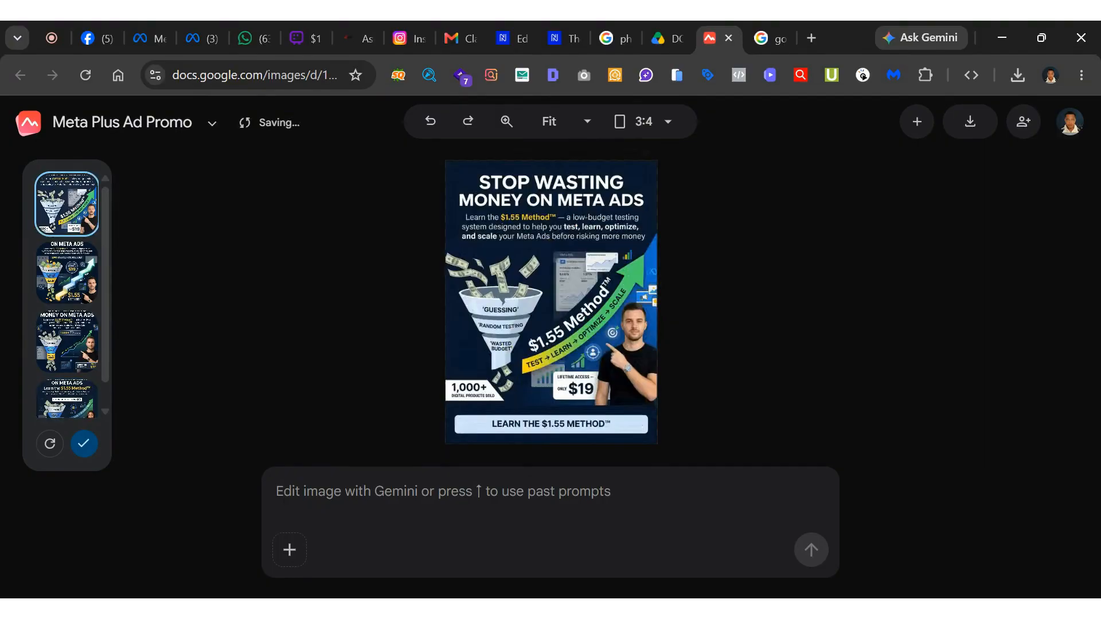
scroll(69, 236, "down", 1)
left_click(76, 396)
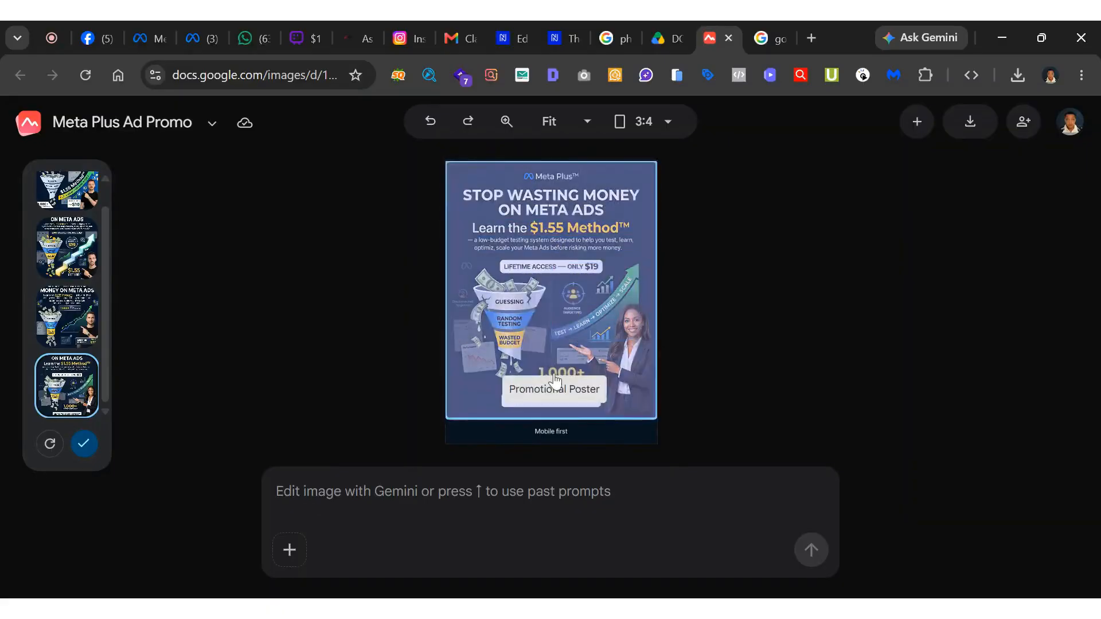
left_click(554, 214)
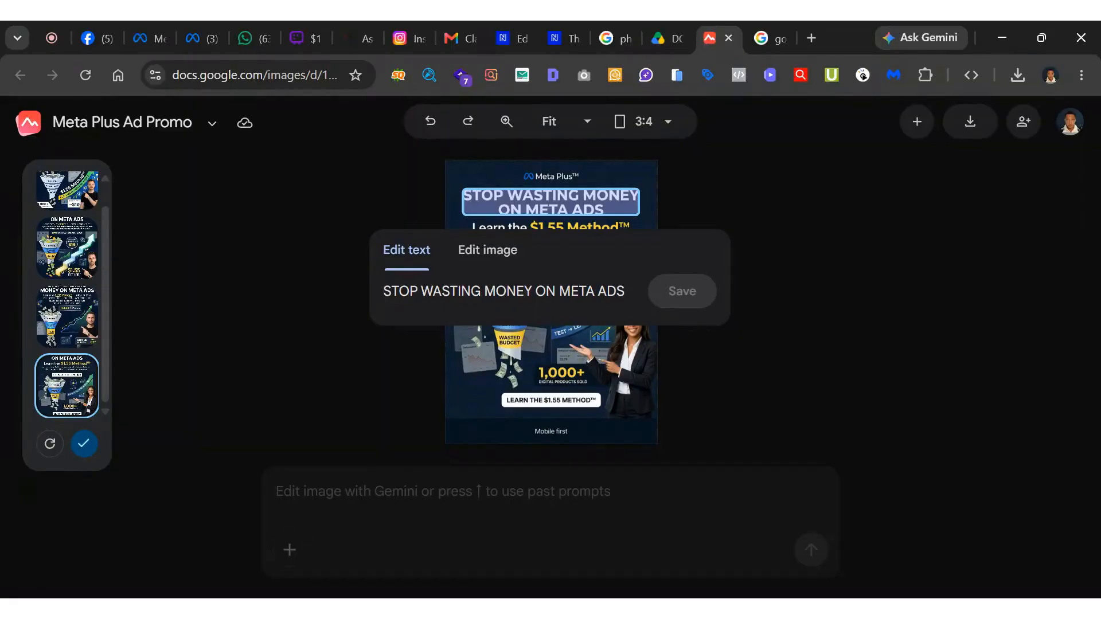
left_click(485, 292)
type("More")
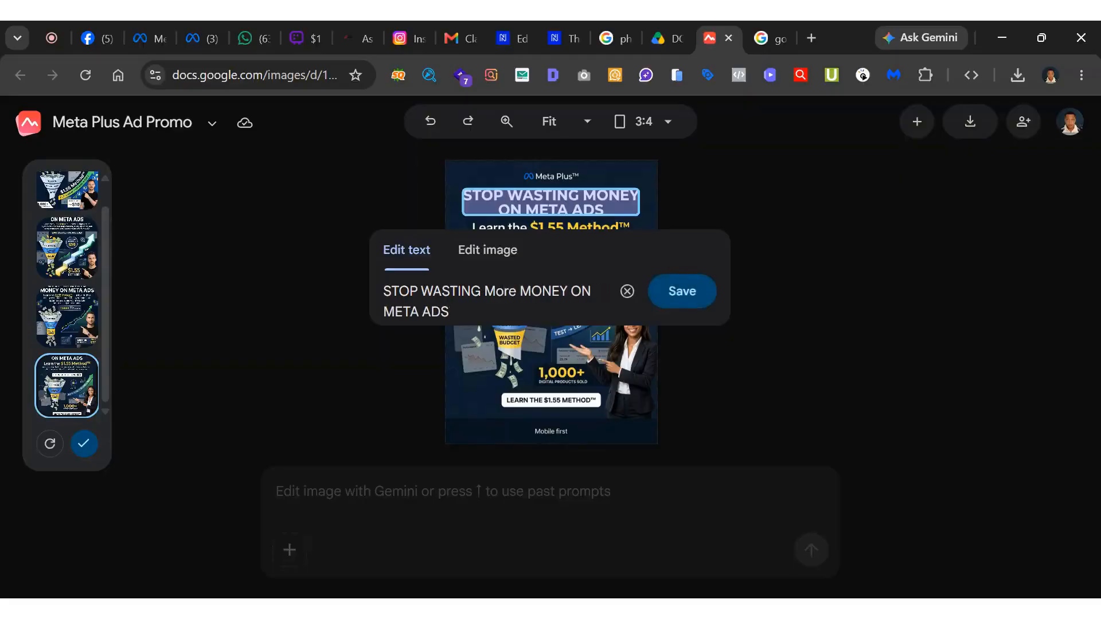
key("BackSpace")
key("BackSpace")
key("BackSpace")
key("BackSpace")
key("BackSpace")
key("BackSpace")
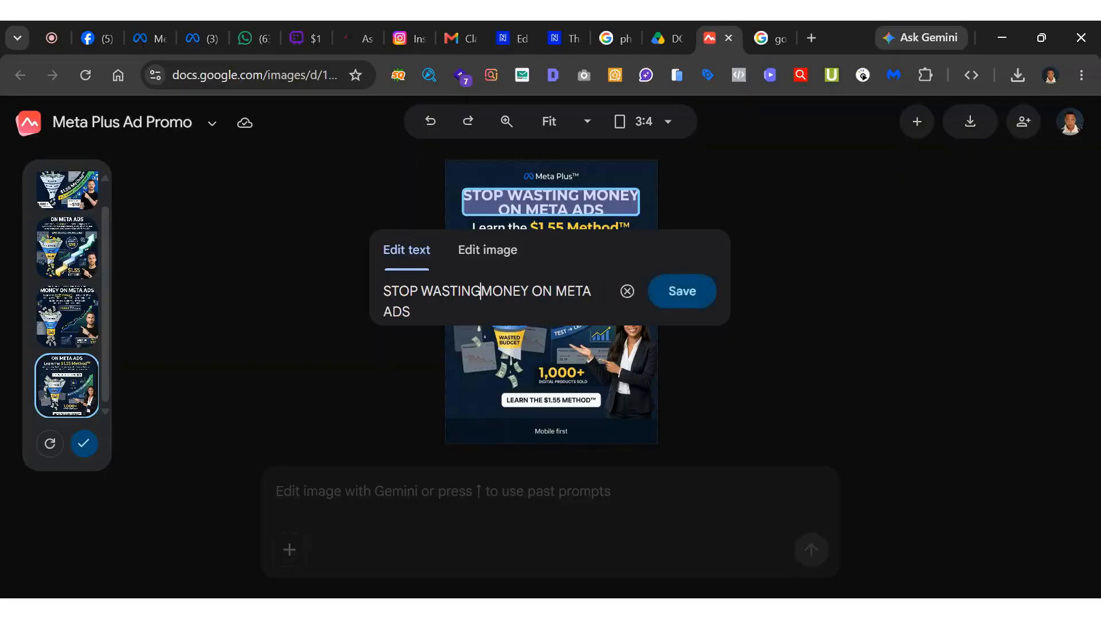
type("MORE")
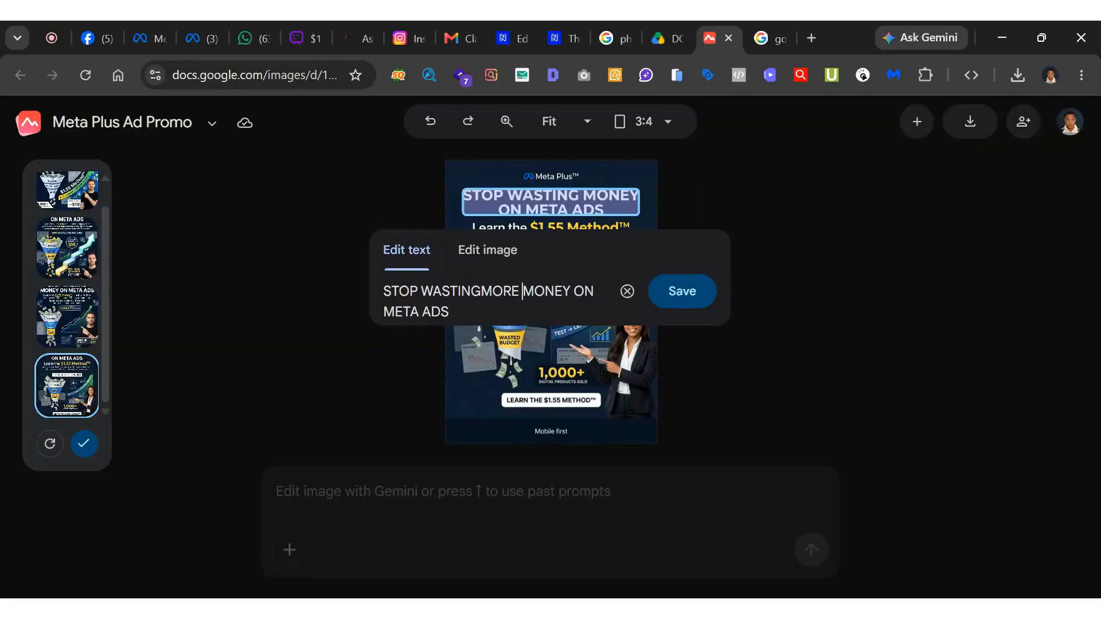
Replace the whole headline text with "RUN META ADS ON LOW BUDGET" and save the edit.
key("ctrl+a")
type("RUN ")
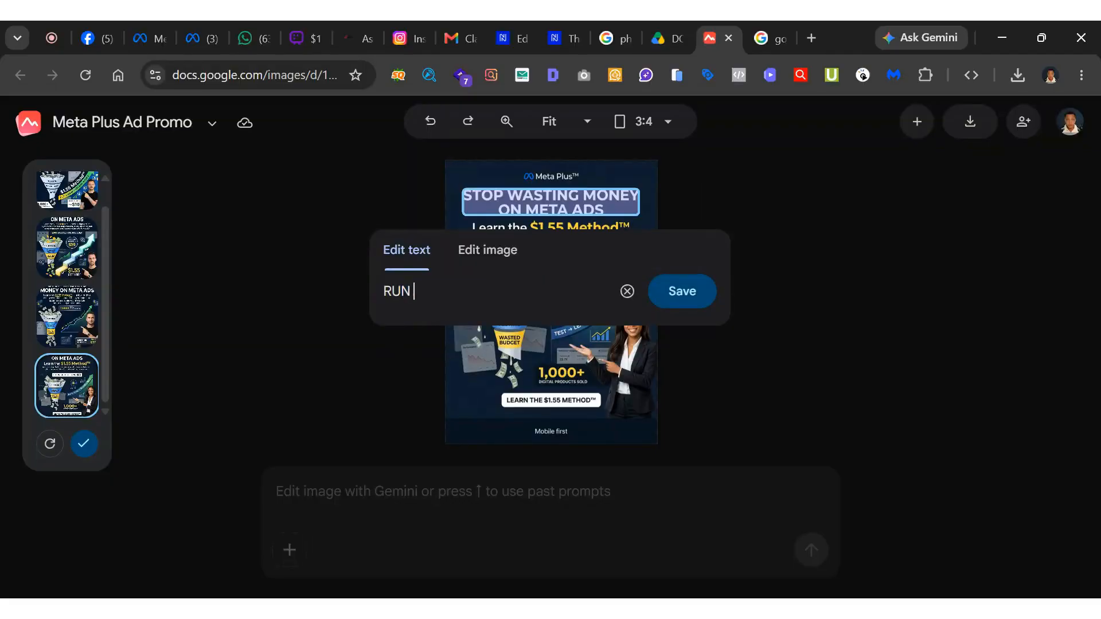
type("F")
key("BackSpace")
type("META ADS ON LOW B")
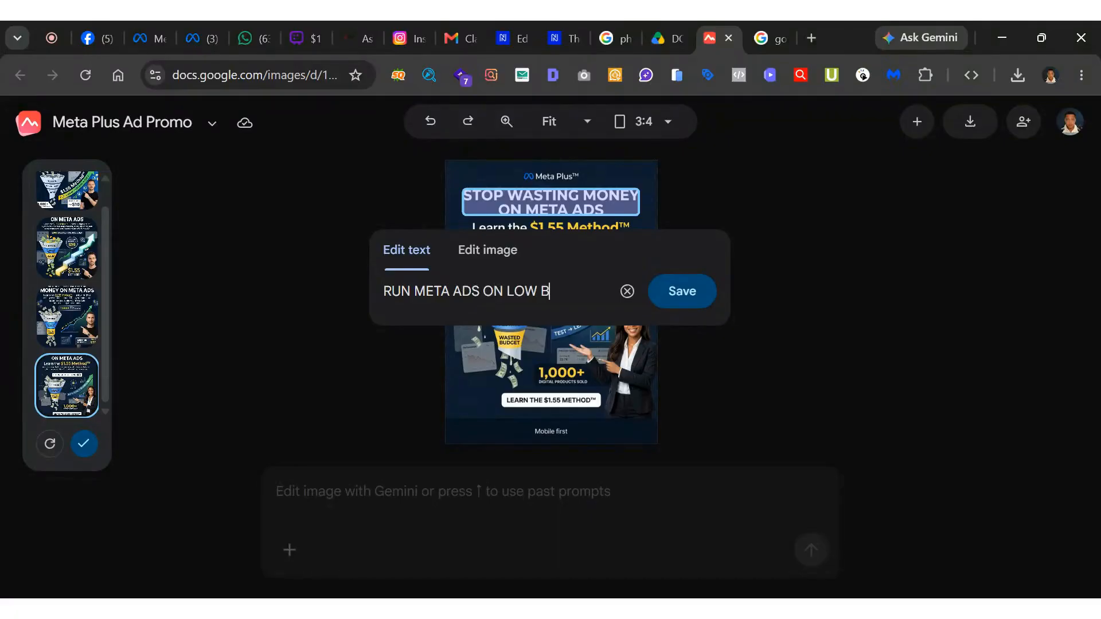
type("UDGET")
left_click(681, 293)
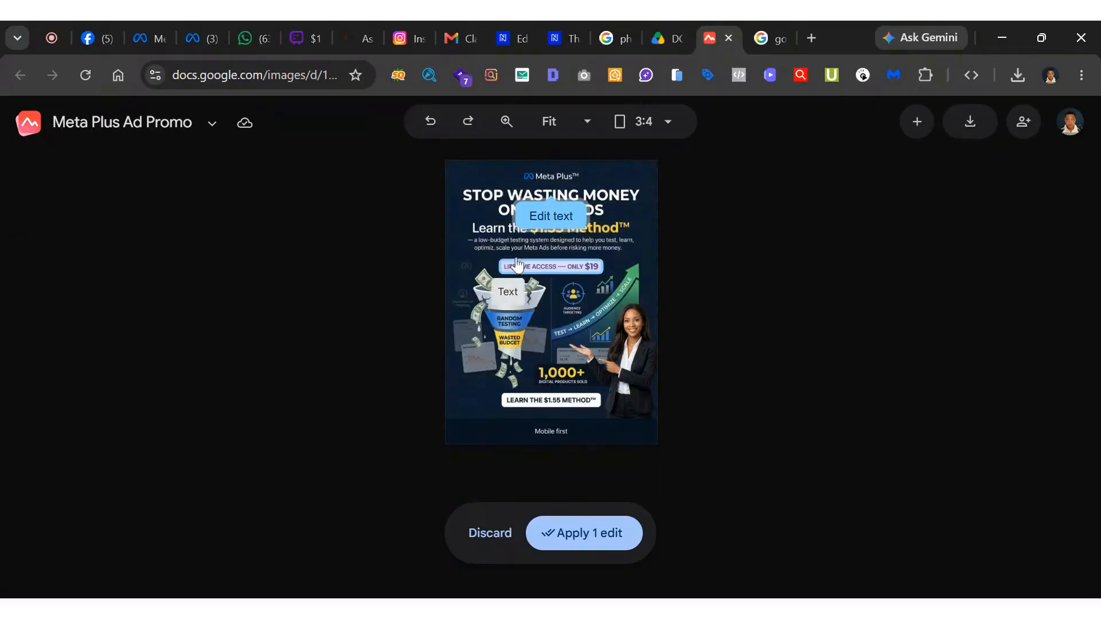
Change the price in the lifetime access text to $7 and save the edit.
left_click(583, 274)
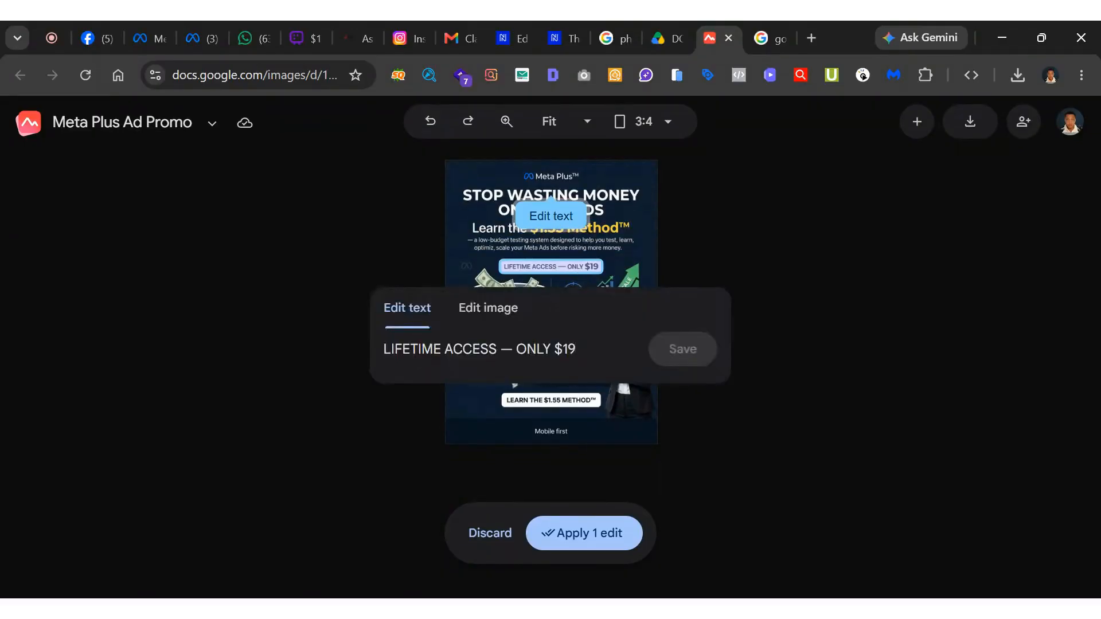
key("BackSpace")
key("BackSpace")
type("7")
left_click(672, 349)
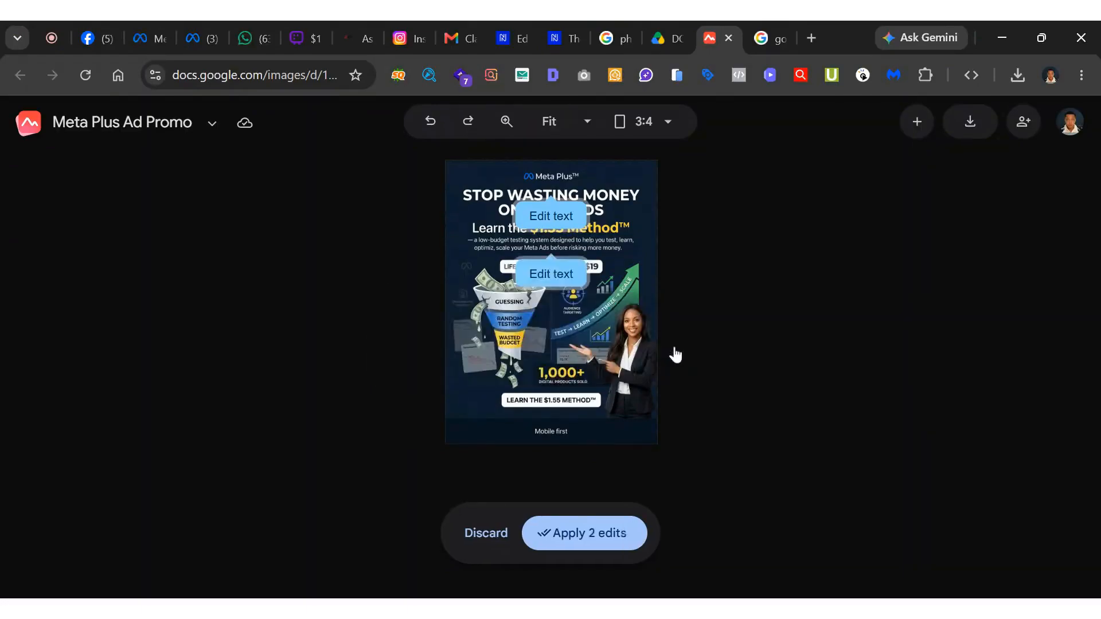
Select the smiling woman in the poster to describe changes for her.
left_click(632, 354)
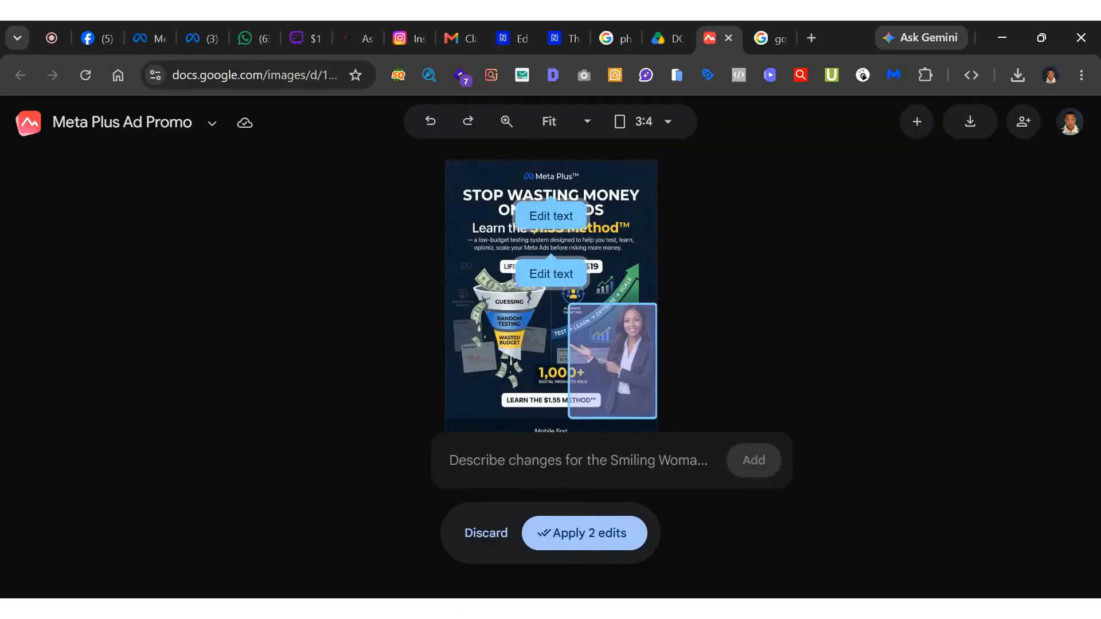
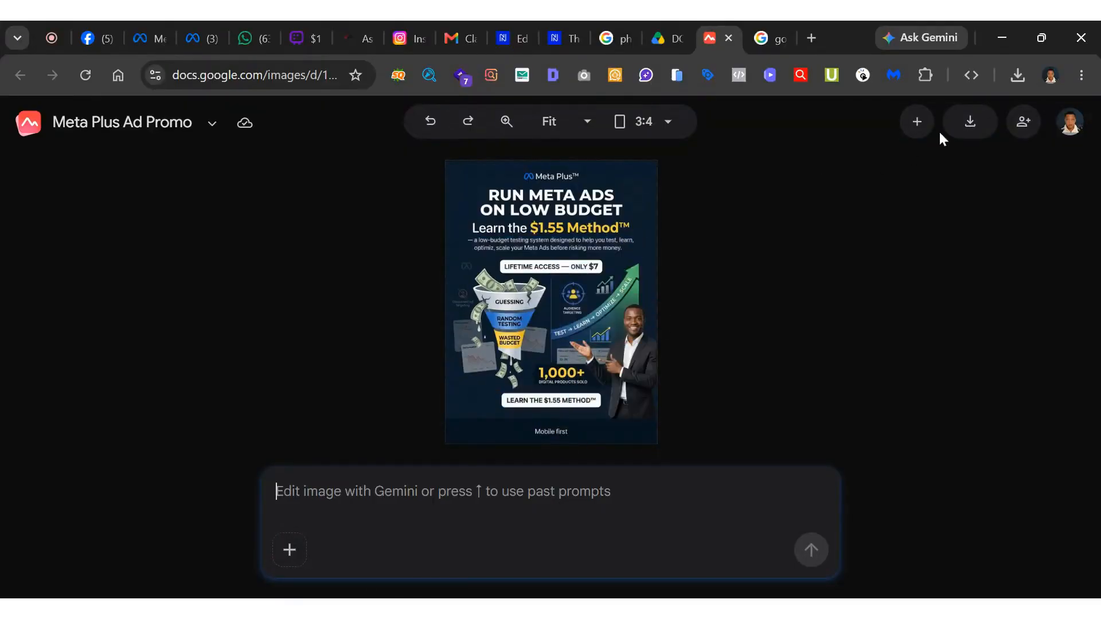
Review the download formats and the aspect ratio options available for the finished Meta Plus poster.
left_click(967, 128)
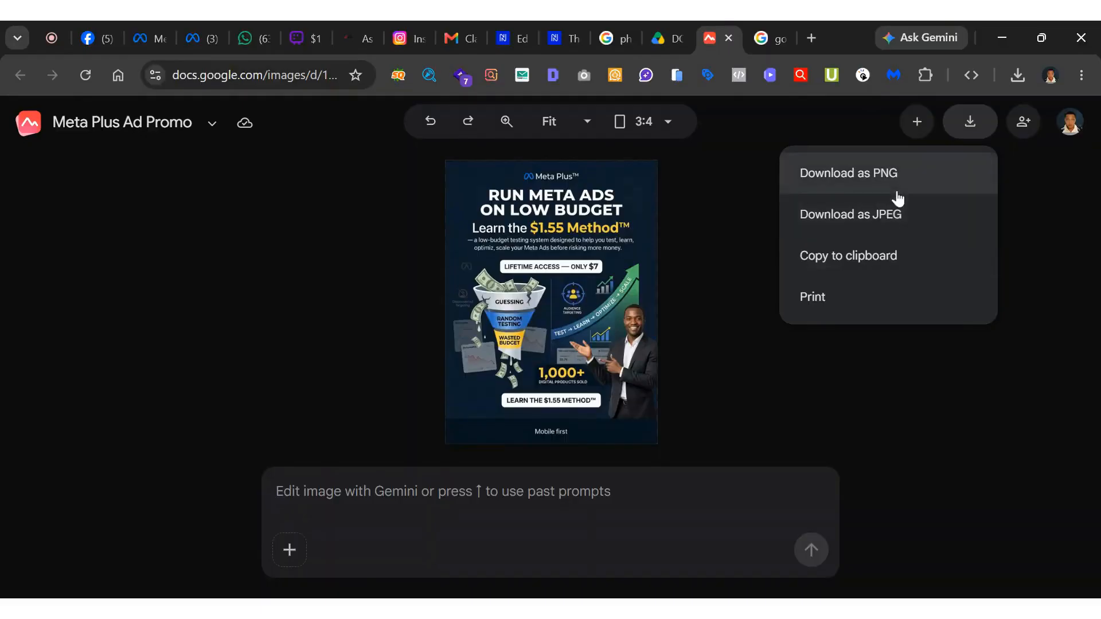
left_click(675, 126)
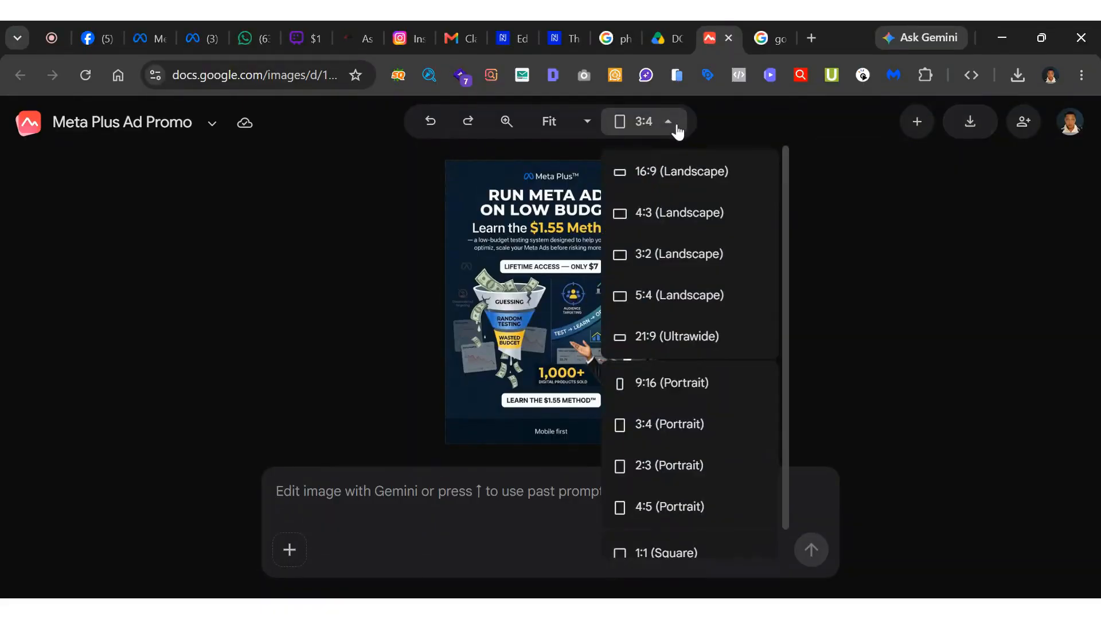
left_click(834, 150)
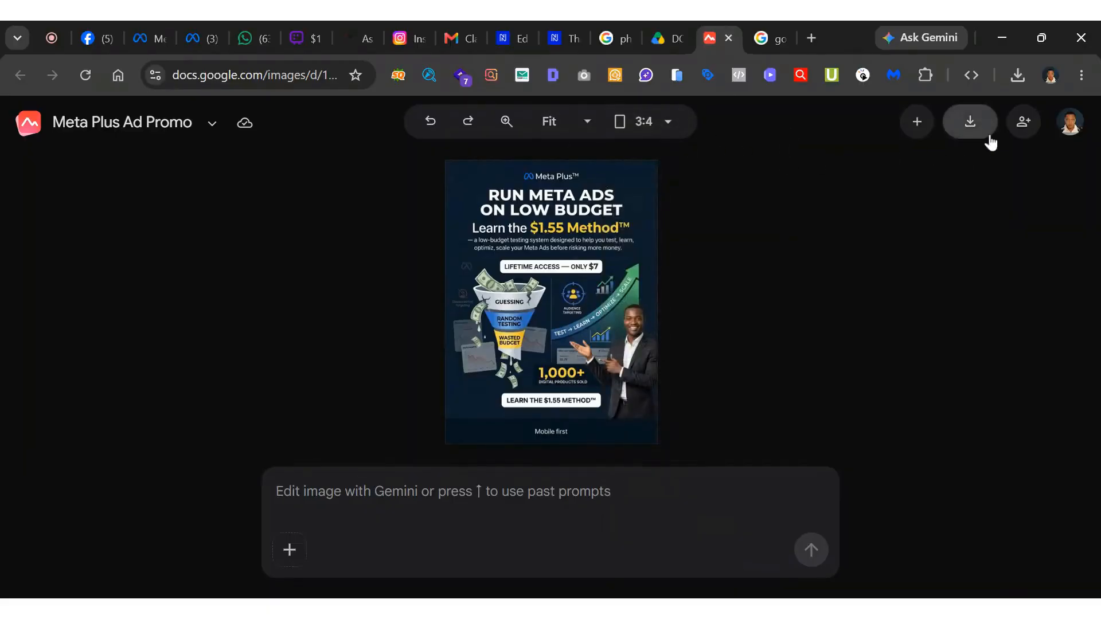
Review the sharing settings of the Meta Plus poster, including people with access and the general access options, and close them without changes.
left_click(1022, 132)
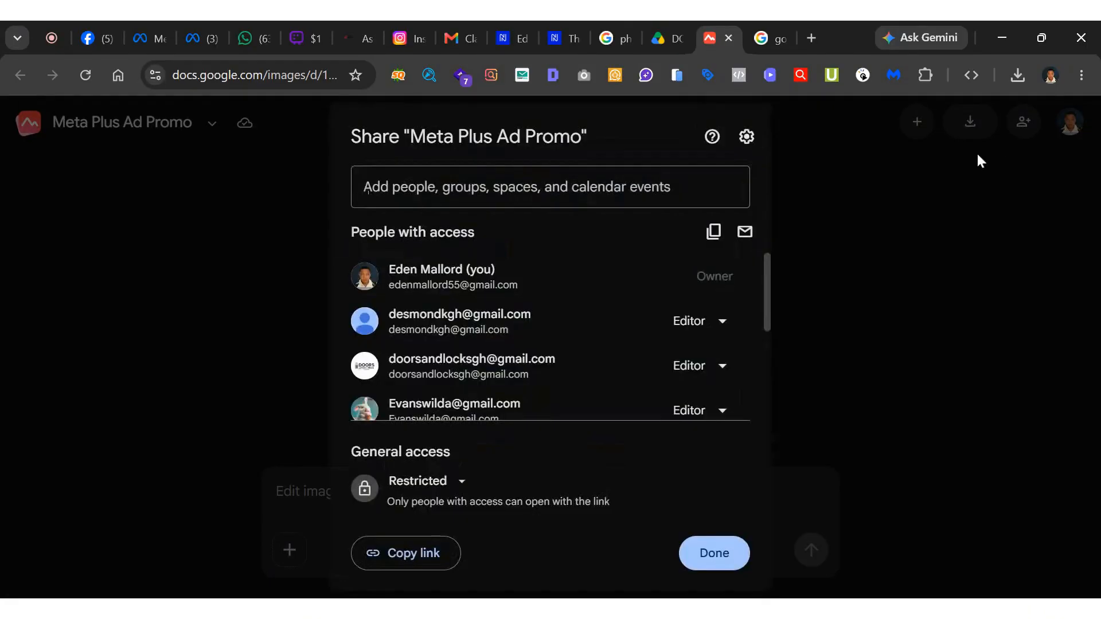
scroll(522, 307, "down", 3)
scroll(522, 307, "up", 3)
scroll(522, 308, "down", 3)
scroll(514, 348, "up", 3)
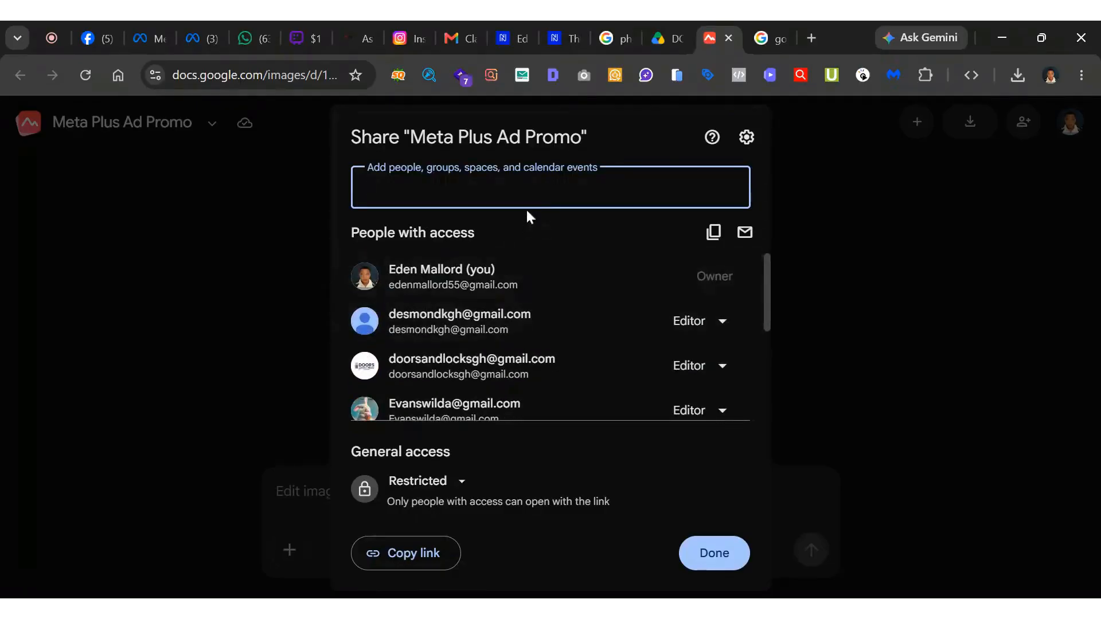
left_click(463, 482)
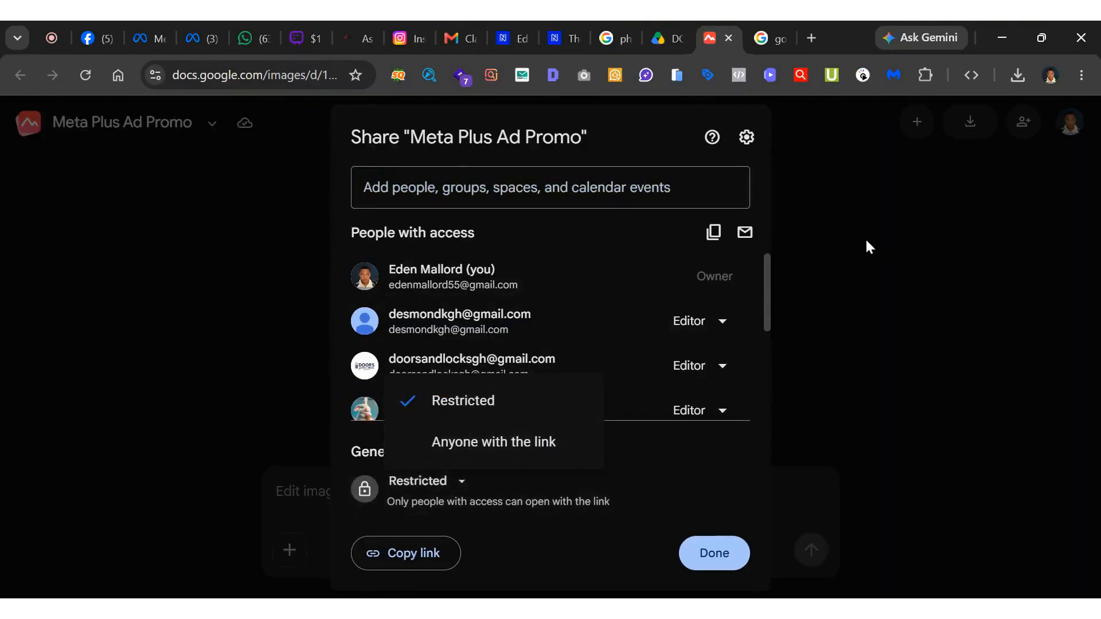
left_click(866, 240)
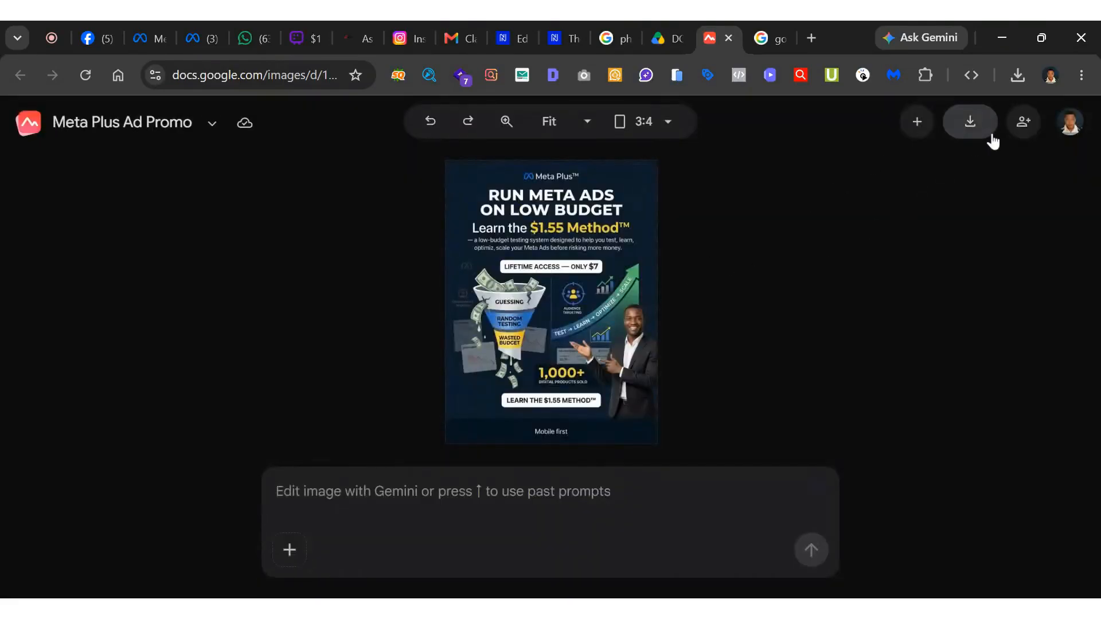
Return to the Pics home page, start a new image and upload the Zefix Anthem poster for editing.
left_click(31, 134)
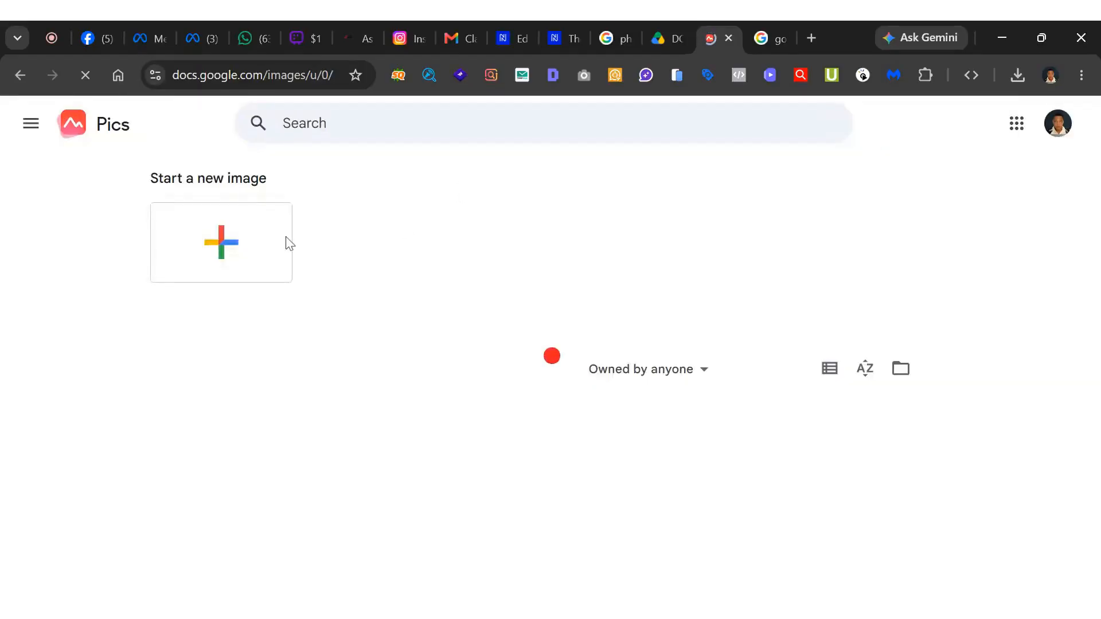
left_click(258, 259)
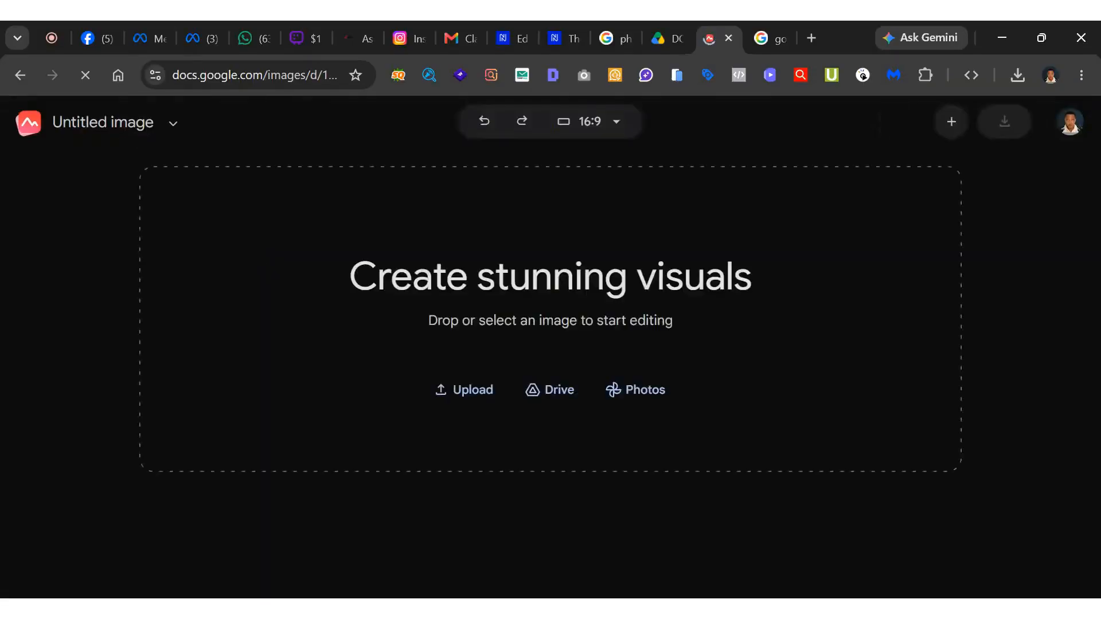
left_click(465, 393)
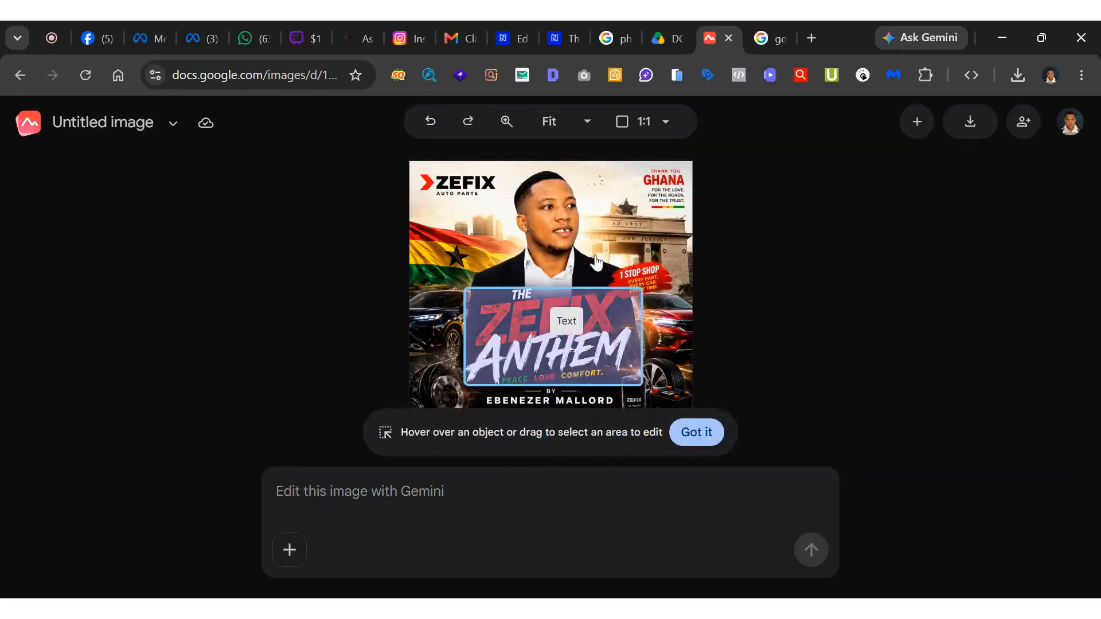
Open the "THANK YOU GHANA" text block in the poster's upper corner for editing and clear all of its text.
left_click(671, 182)
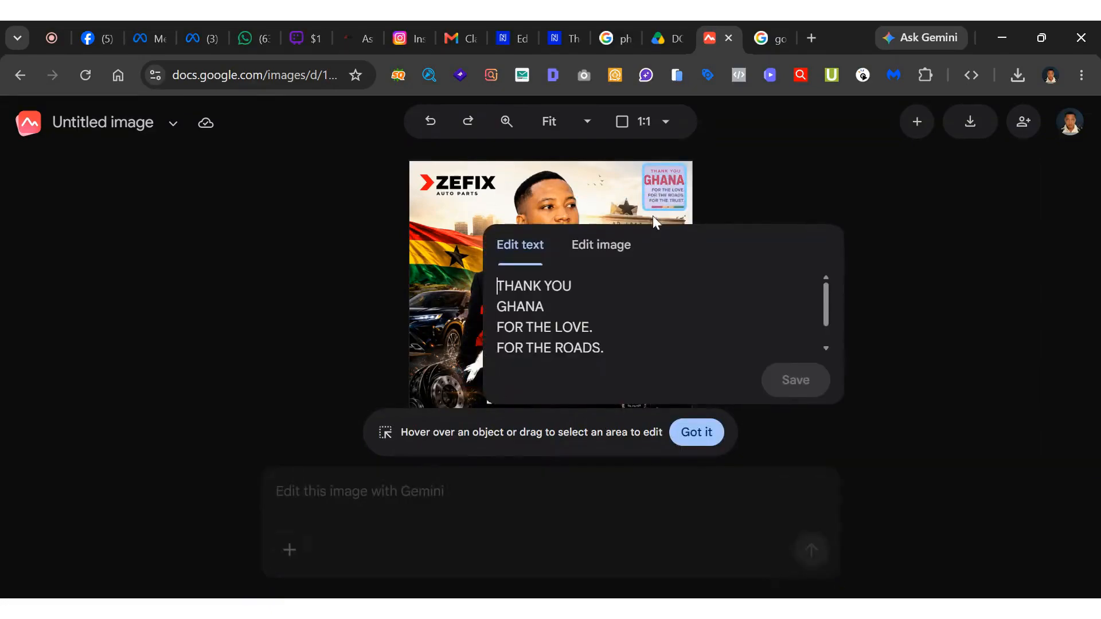
left_click(602, 256)
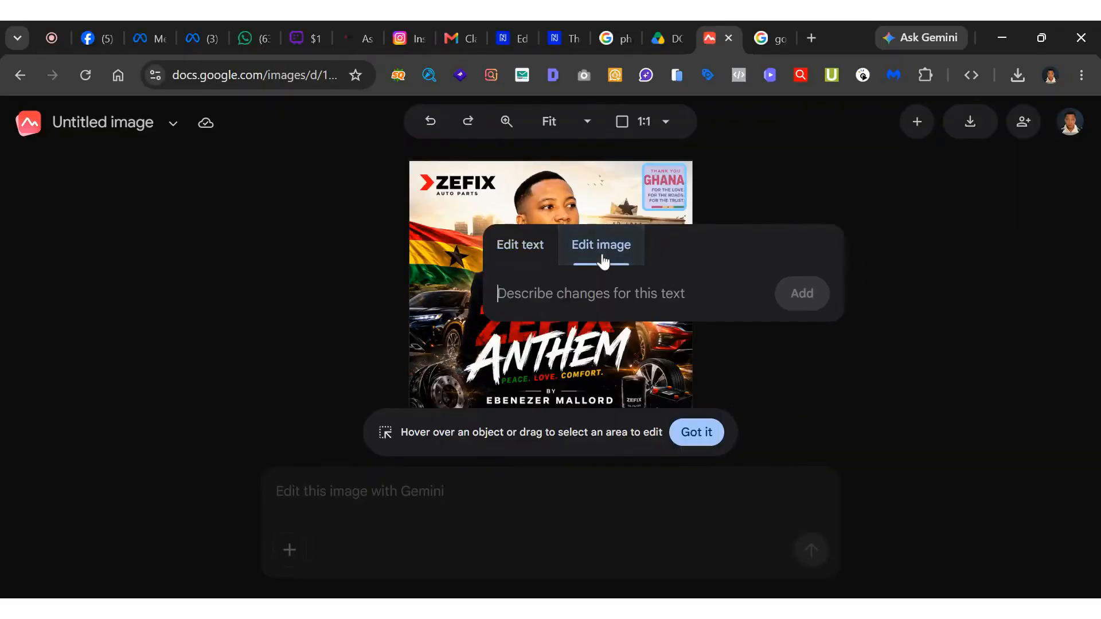
left_click(522, 259)
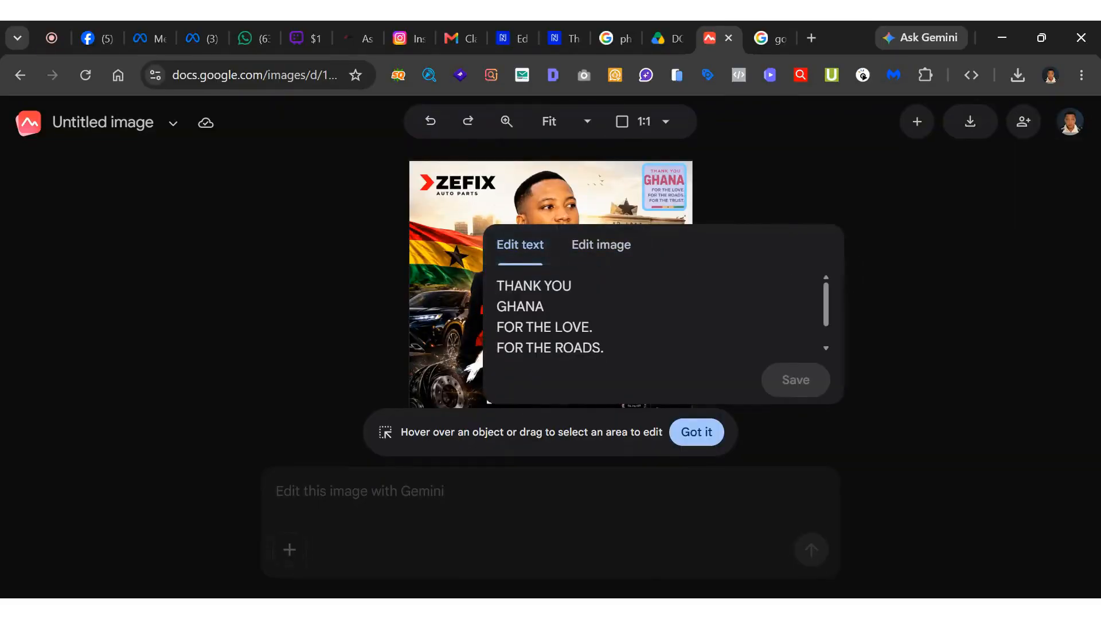
mouse_move(650, 364)
left_mouse_down()
mouse_move(524, 320)
mouse_move(648, 380)
left_mouse_up()
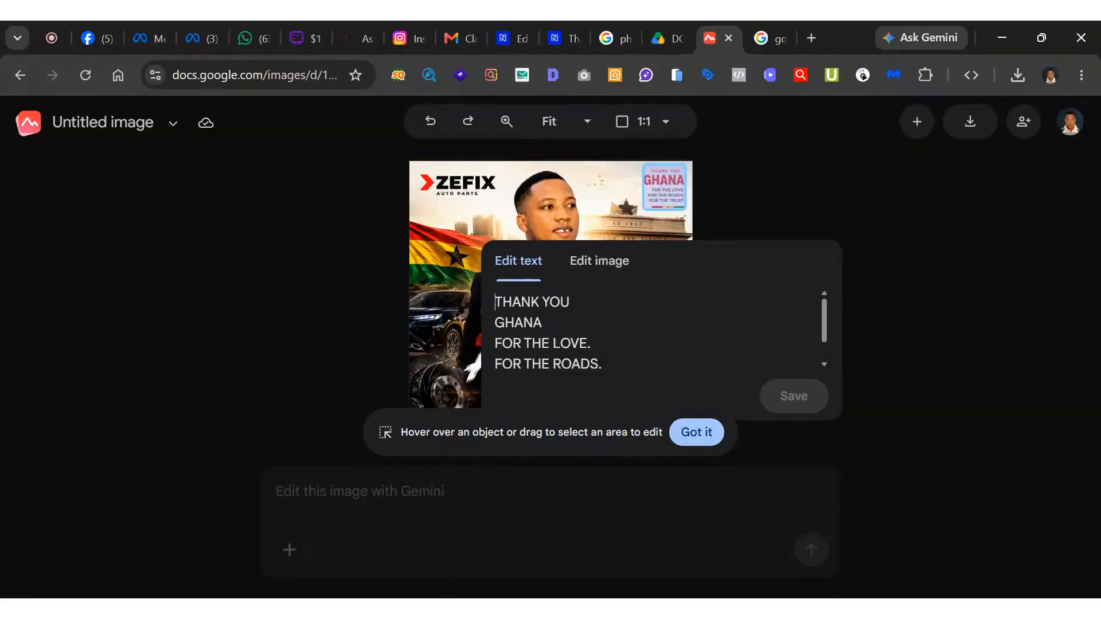
key("ctrl+a")
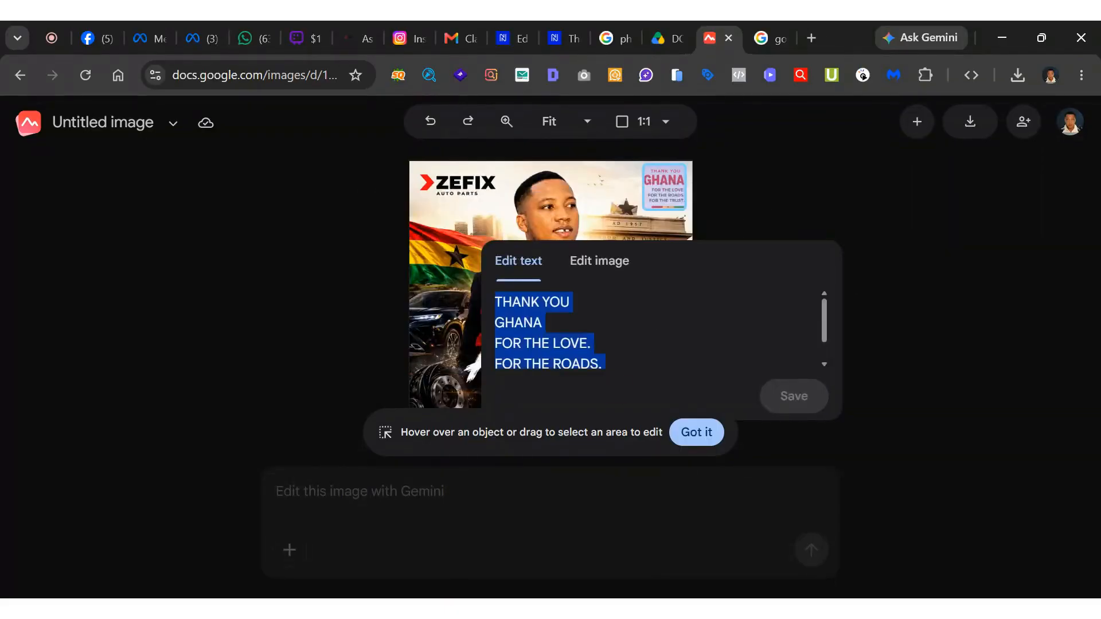
key("BackSpace")
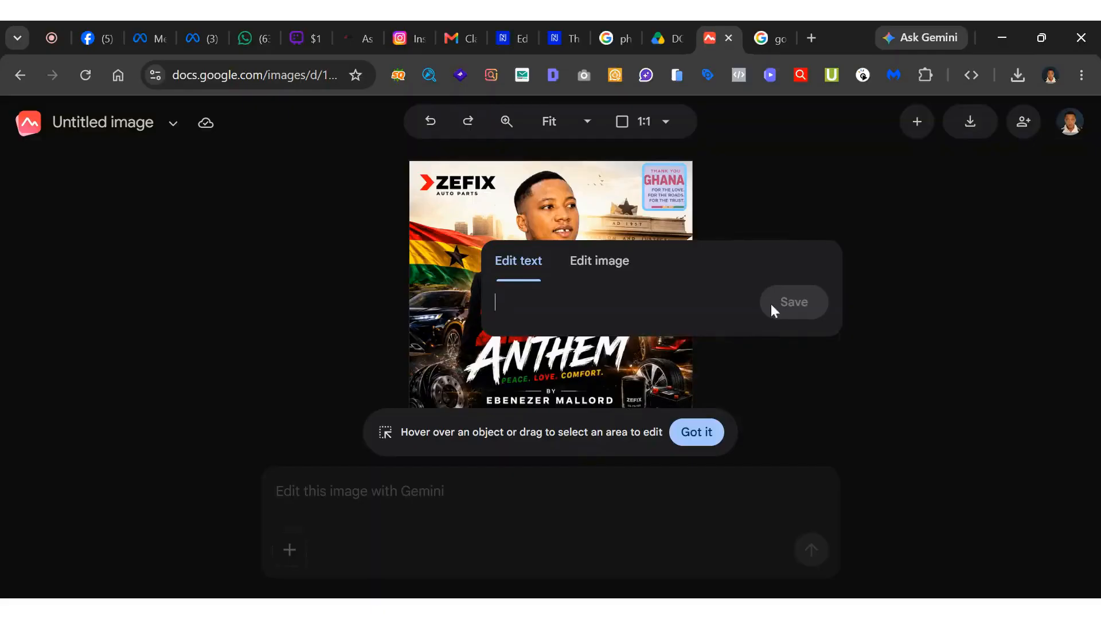
Add the image change "remove the wording" to the "THANK YOU GHANA" block and apply the pending edit.
left_click(590, 276)
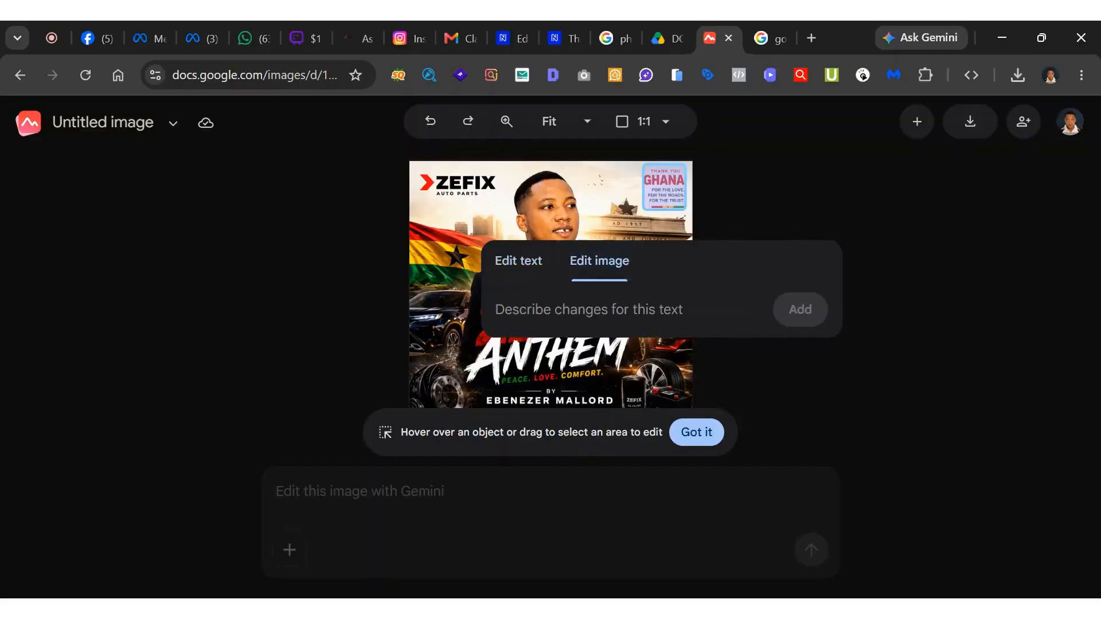
type("remo")
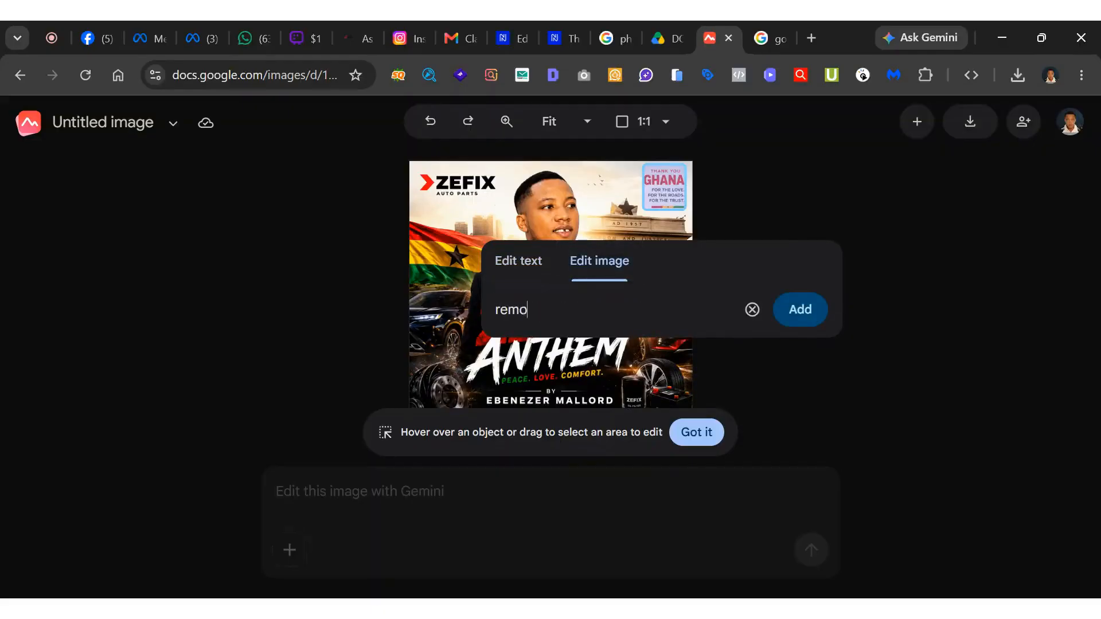
type("ve the wording")
left_click(814, 309)
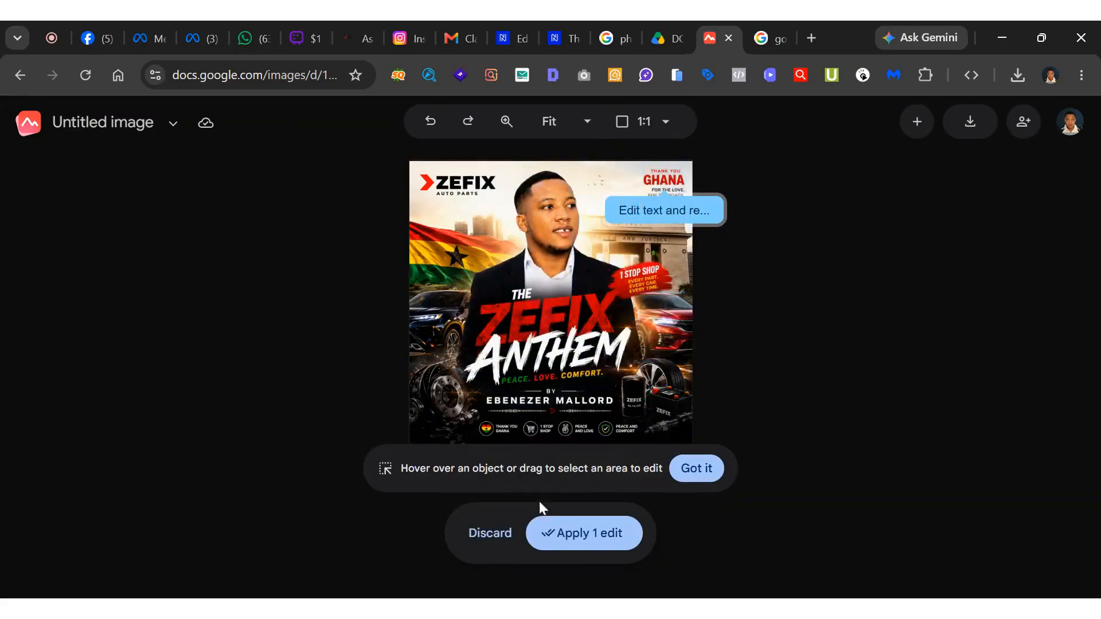
left_click(698, 469)
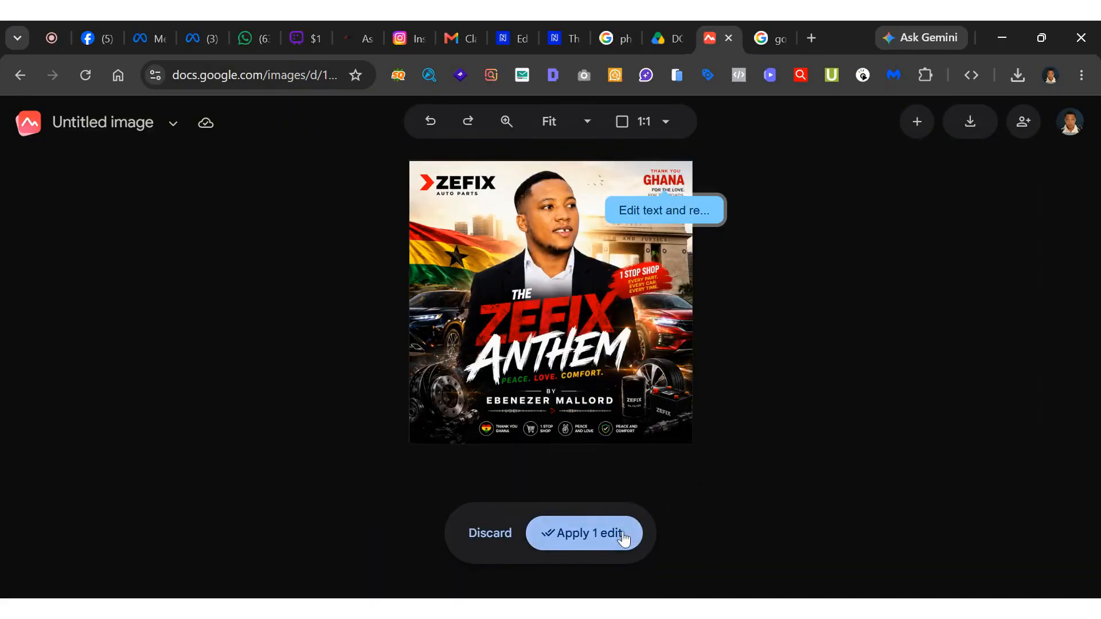
left_click(619, 532)
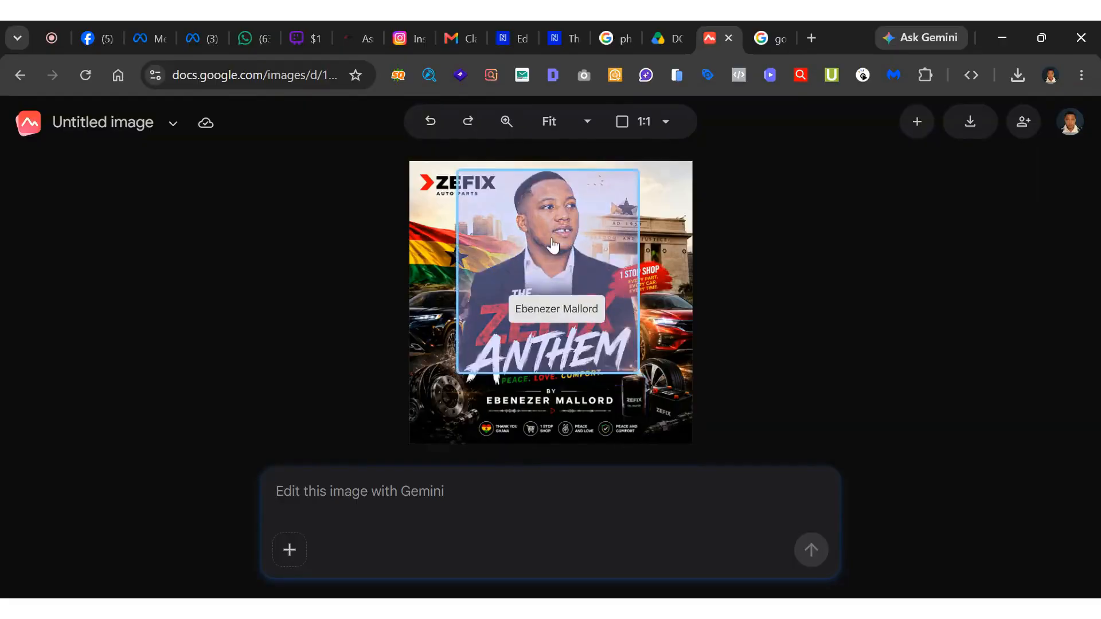
Check which poster elements can be selected for editing, such as the title text, the flag and the brake discs.
left_click(570, 321)
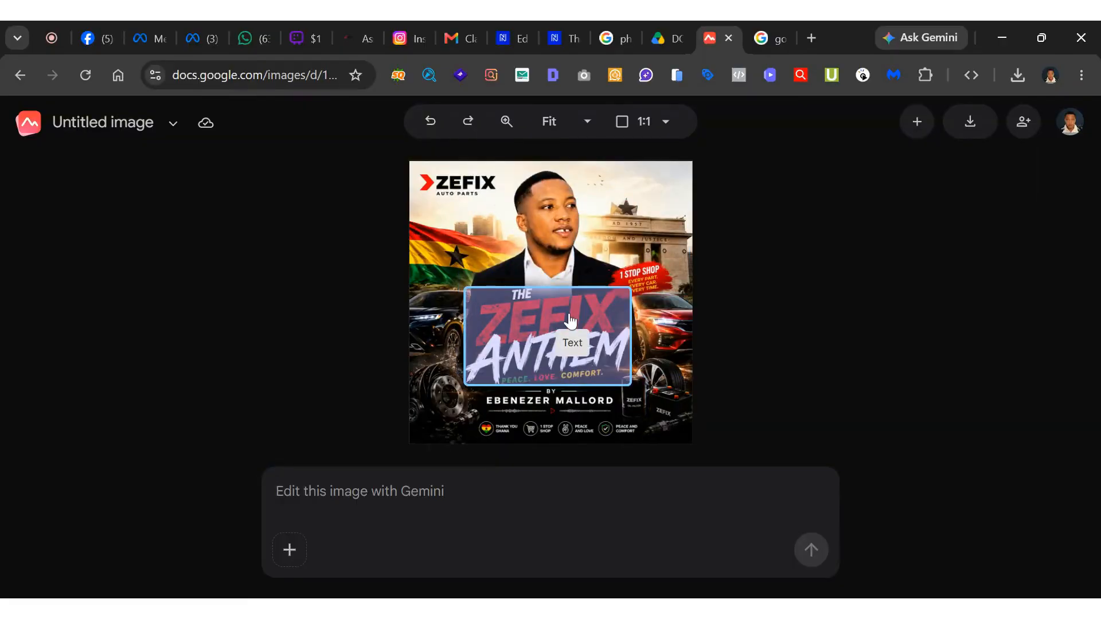
left_click(650, 272)
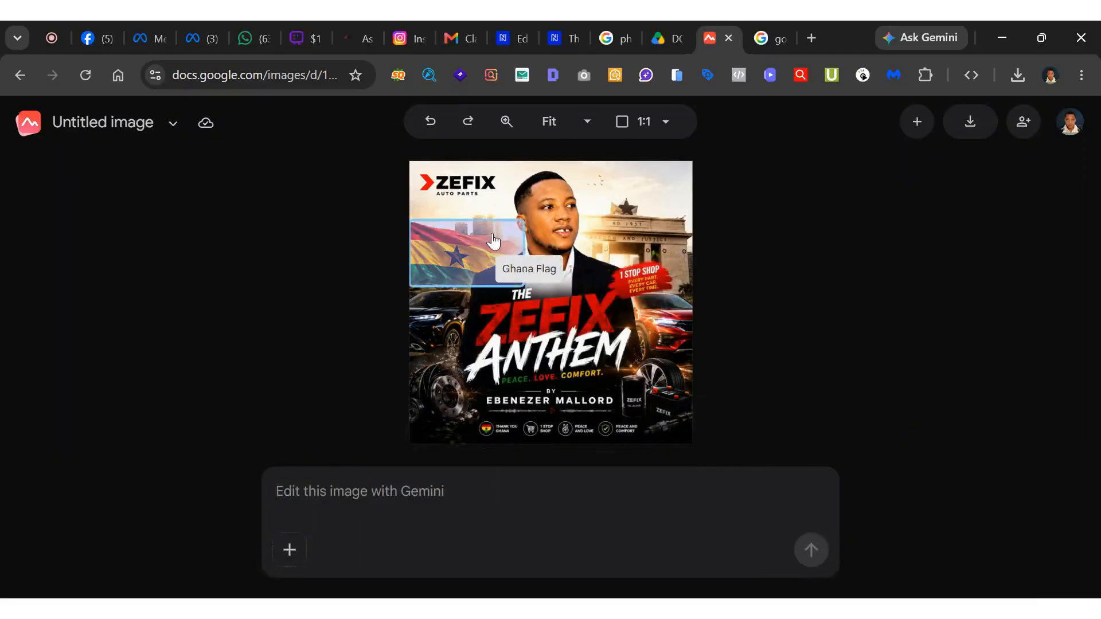
left_click(450, 342)
key("Escape")
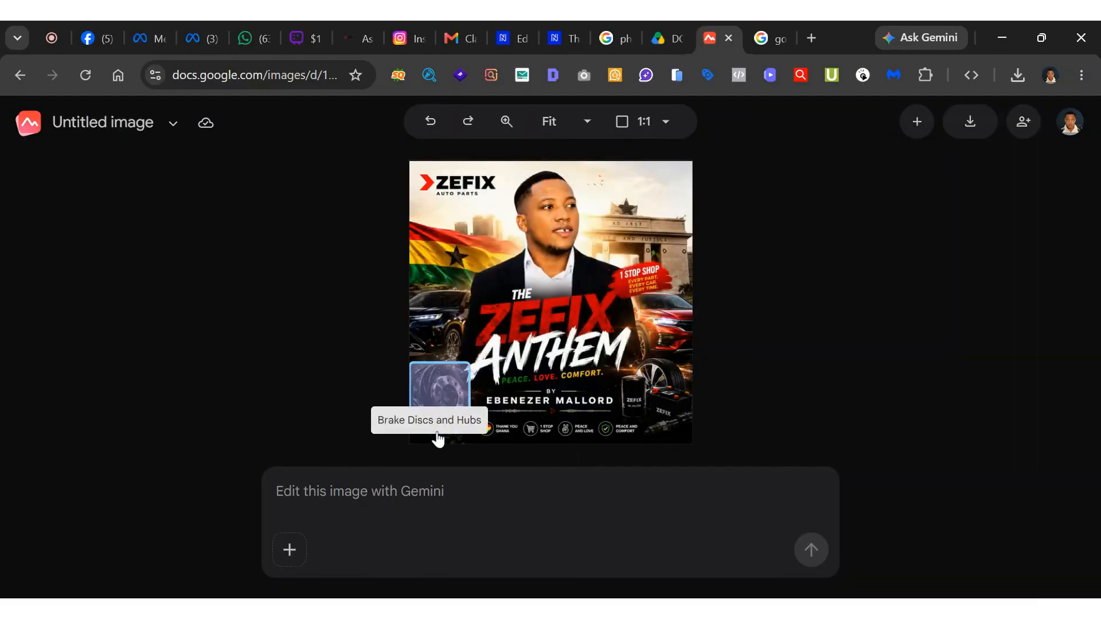
Prompt Gemini to change the background of the Zefix Anthem poster.
left_click(465, 487)
type("cha")
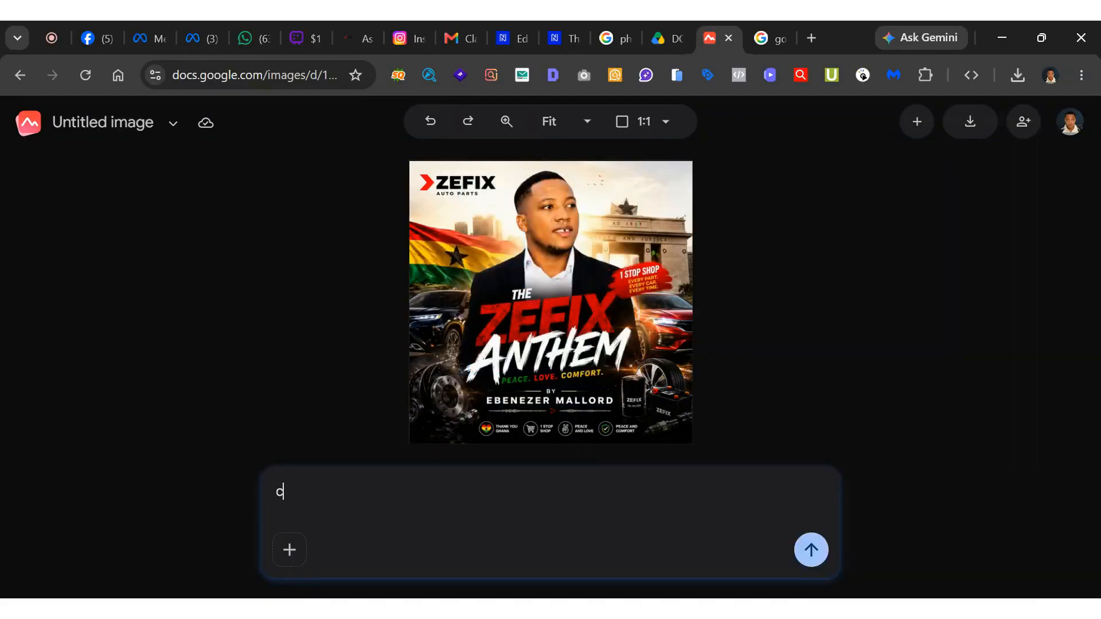
type("the back")
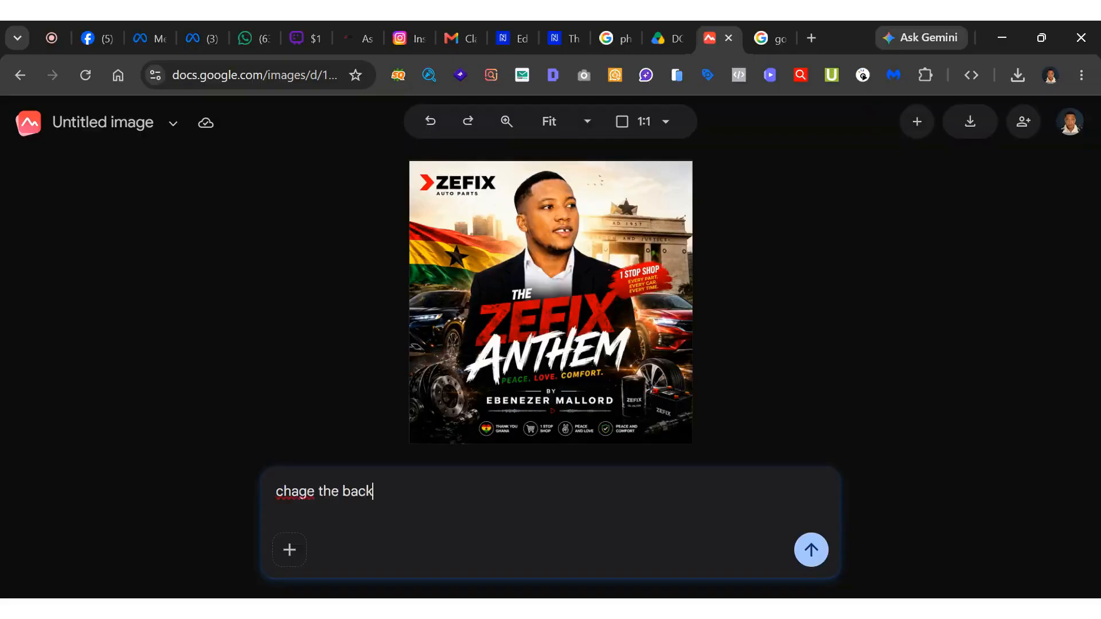
type("groung")
key("BackSpace")
key("BackSpace")
type("dn")
key("Return")
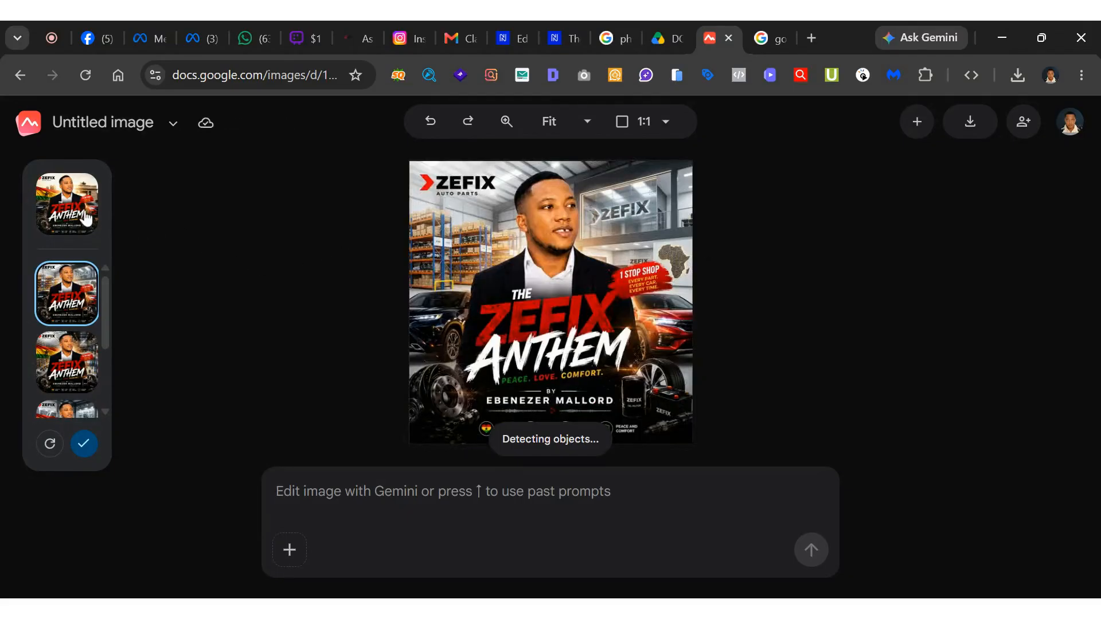
Compare the generated background variations and select the second one, with the Ghana flag and the warehouse workshop.
left_click(64, 370)
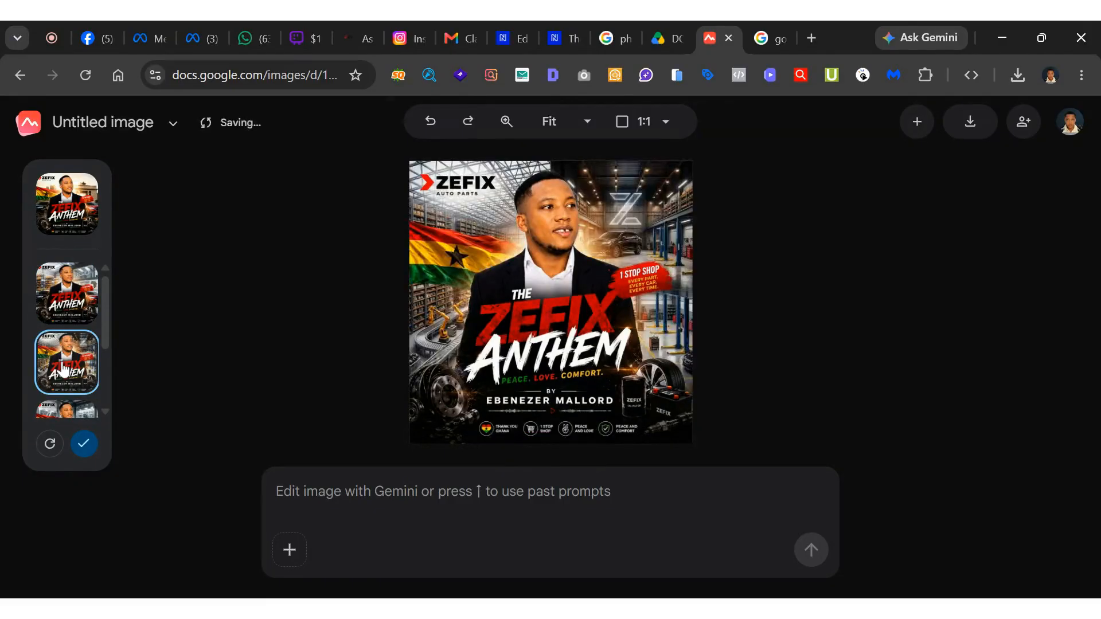
scroll(64, 370, "down", 2)
left_click(60, 326)
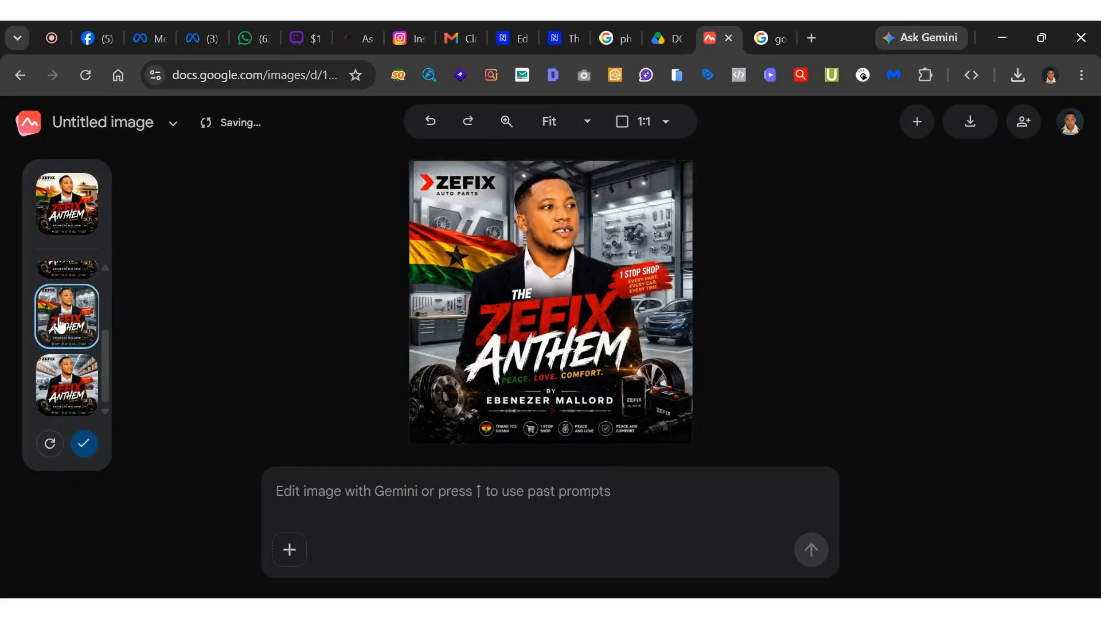
left_click(66, 382)
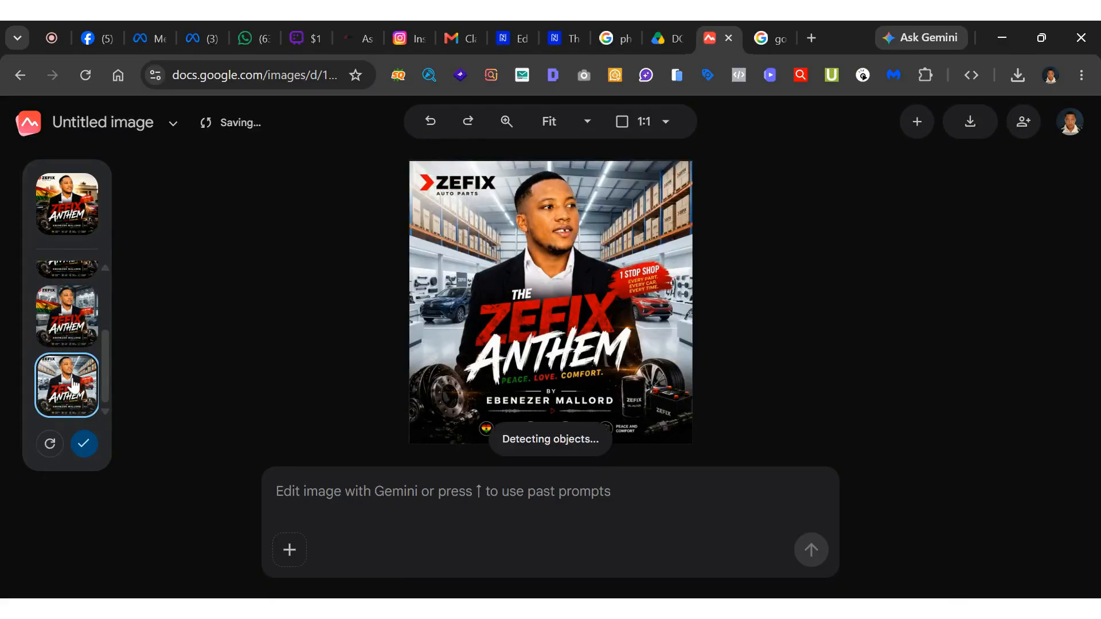
left_click(83, 325)
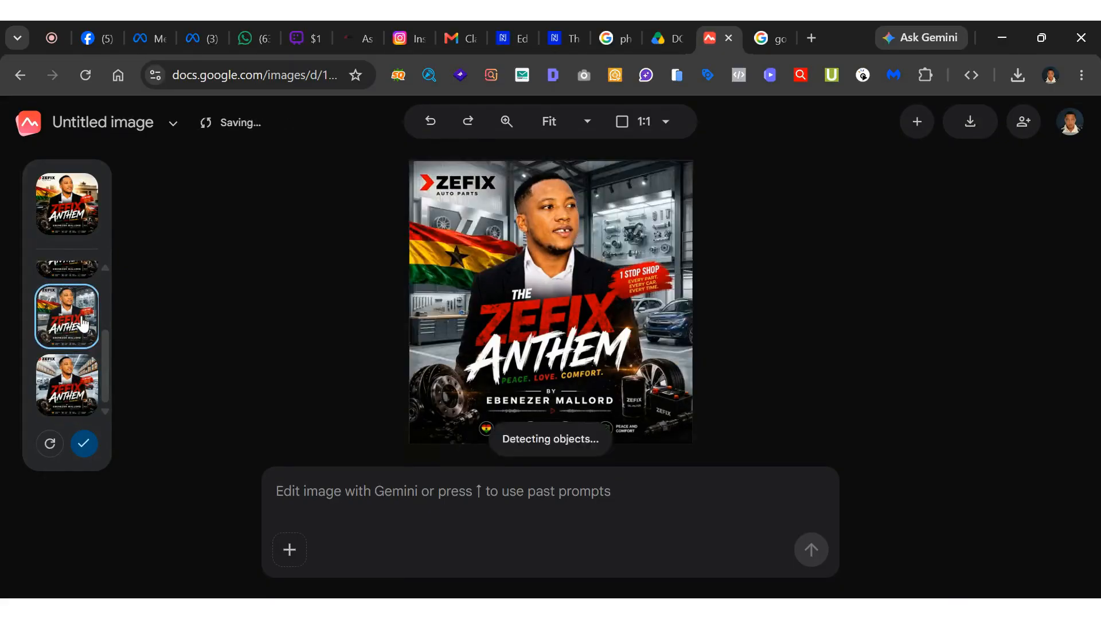
scroll(84, 325, "up", 3)
left_click(85, 369)
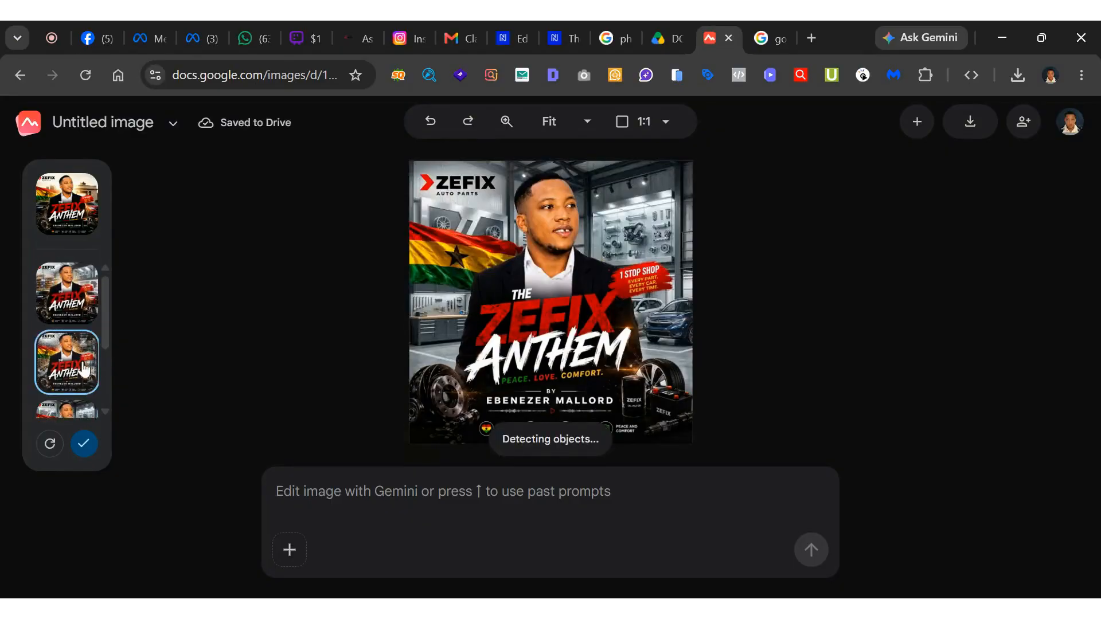
left_click(88, 318)
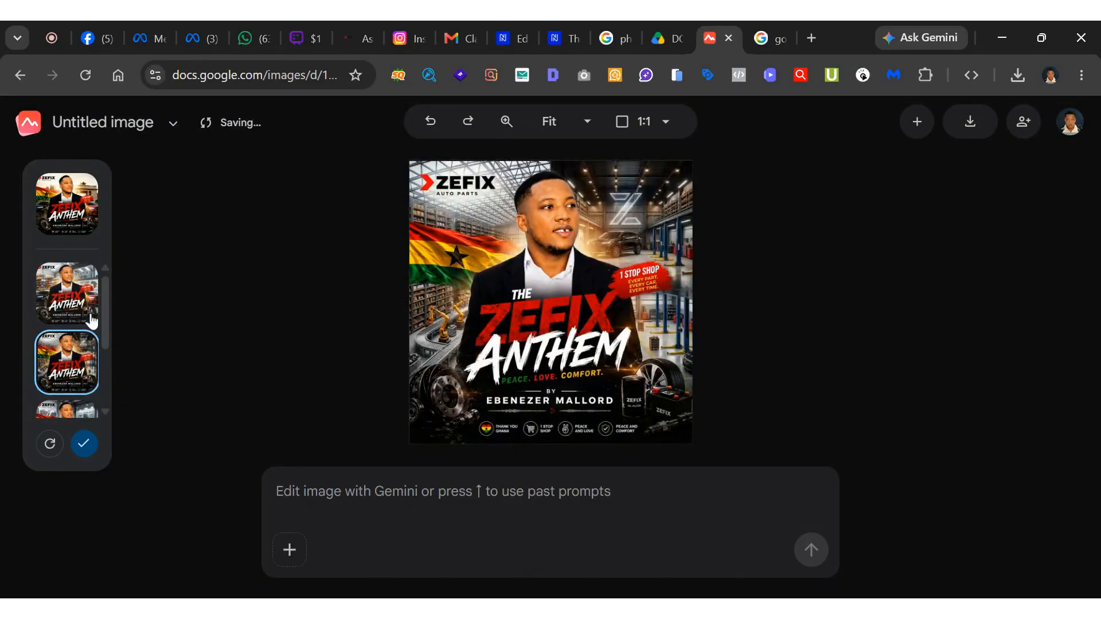
left_click(84, 373)
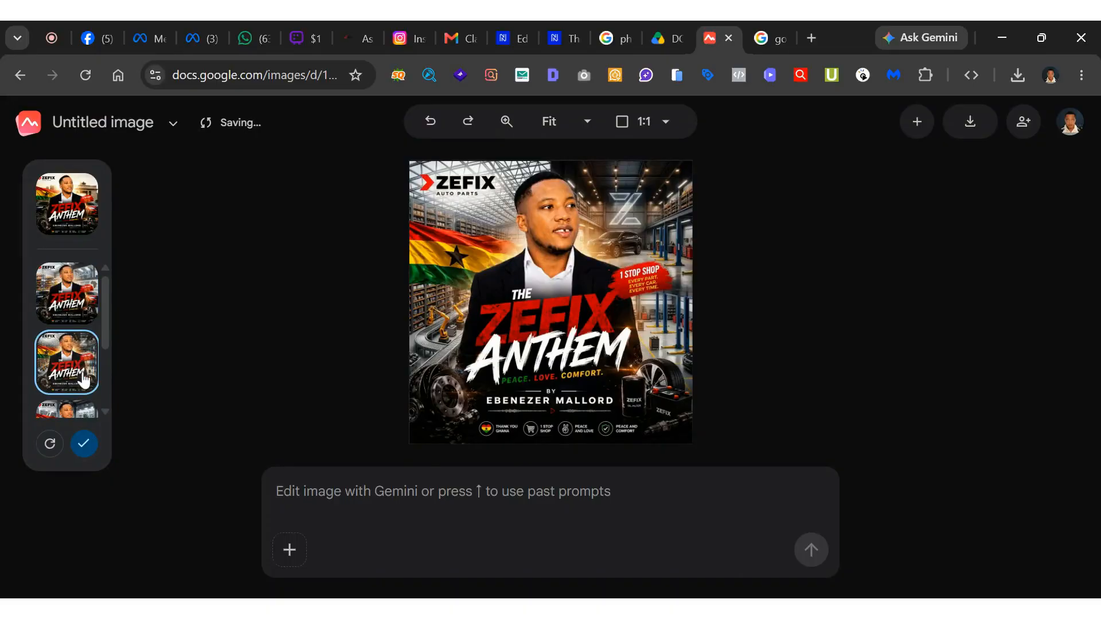
Compare the generated background variations and apply the last one, the bright white warehouse showroom with a dark car and a red car.
scroll(80, 344, "down", 2)
left_click(83, 398)
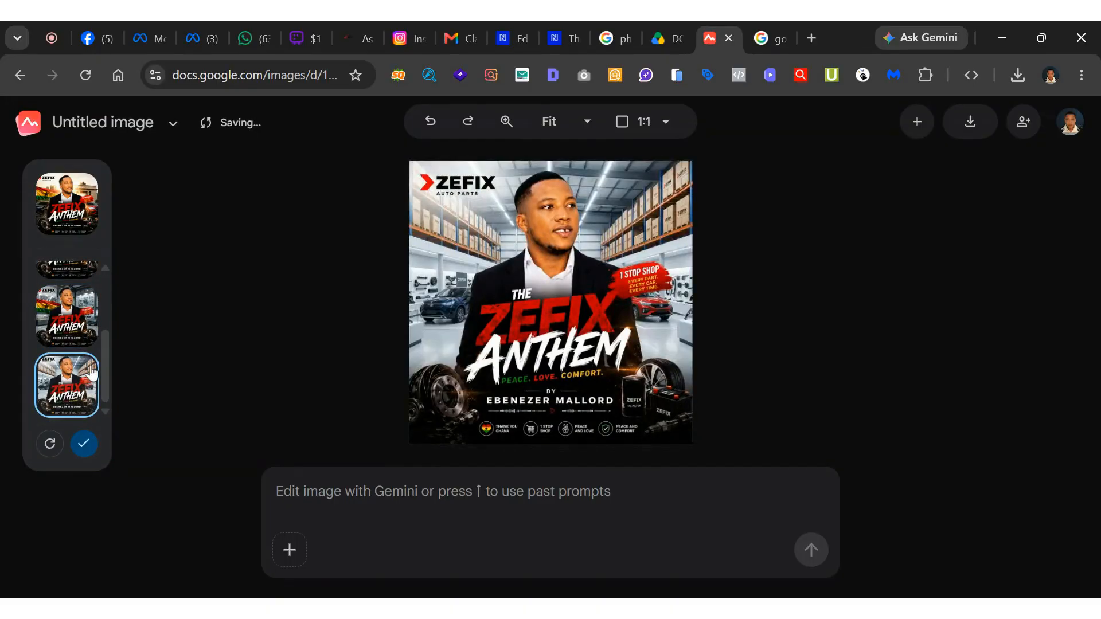
scroll(77, 322, "up", 2)
left_click(74, 310)
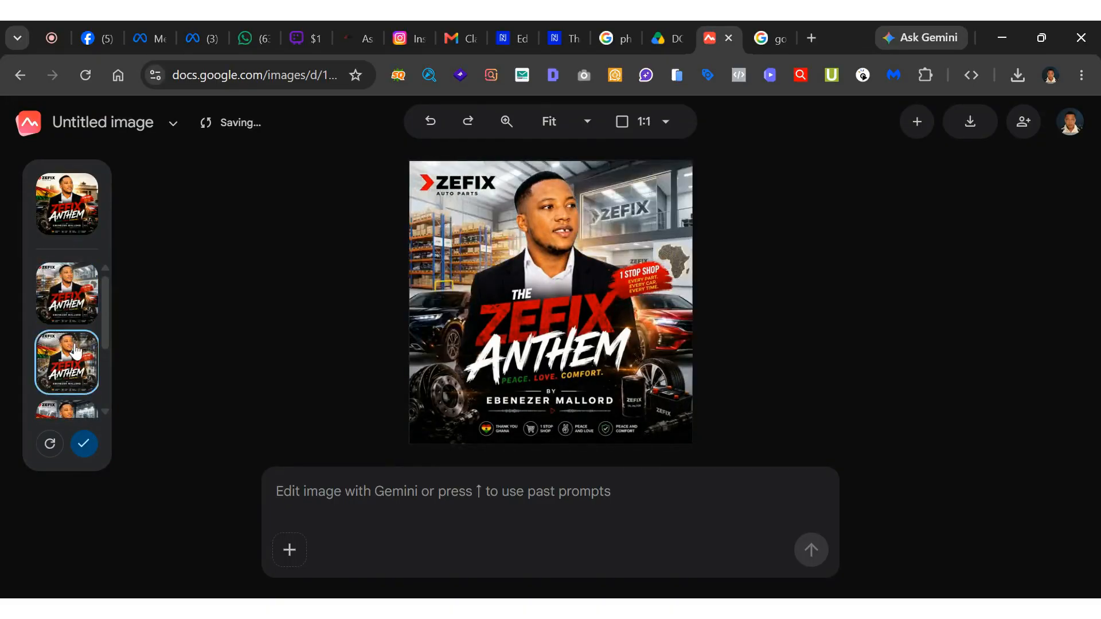
scroll(86, 321, "down", 1)
left_click(87, 310)
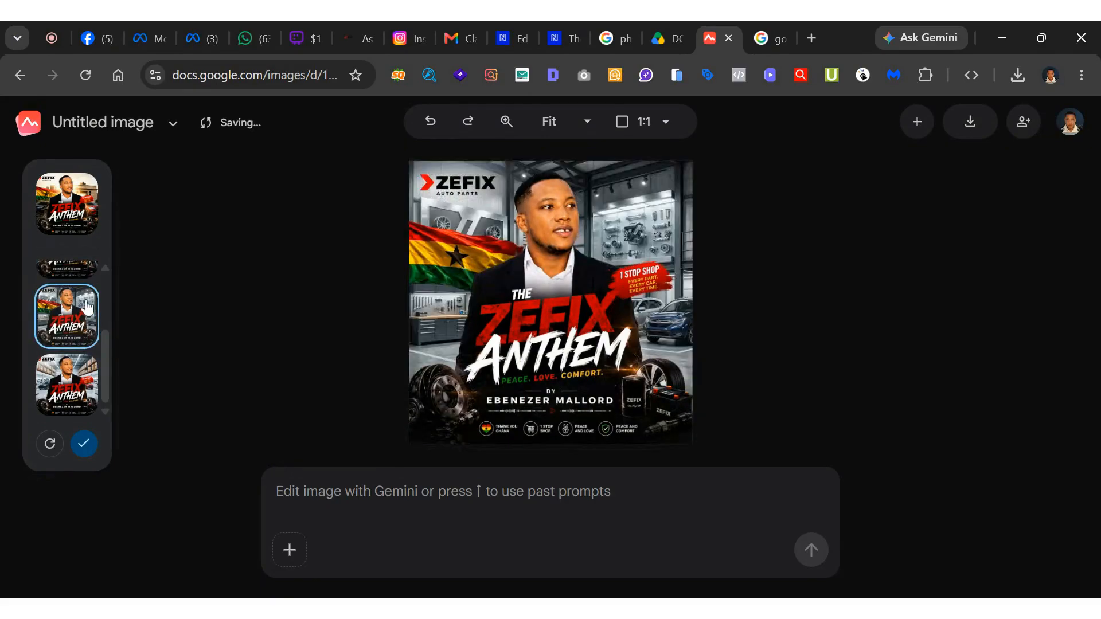
left_click(80, 382)
scroll(74, 339, "up", 1)
left_click(77, 301)
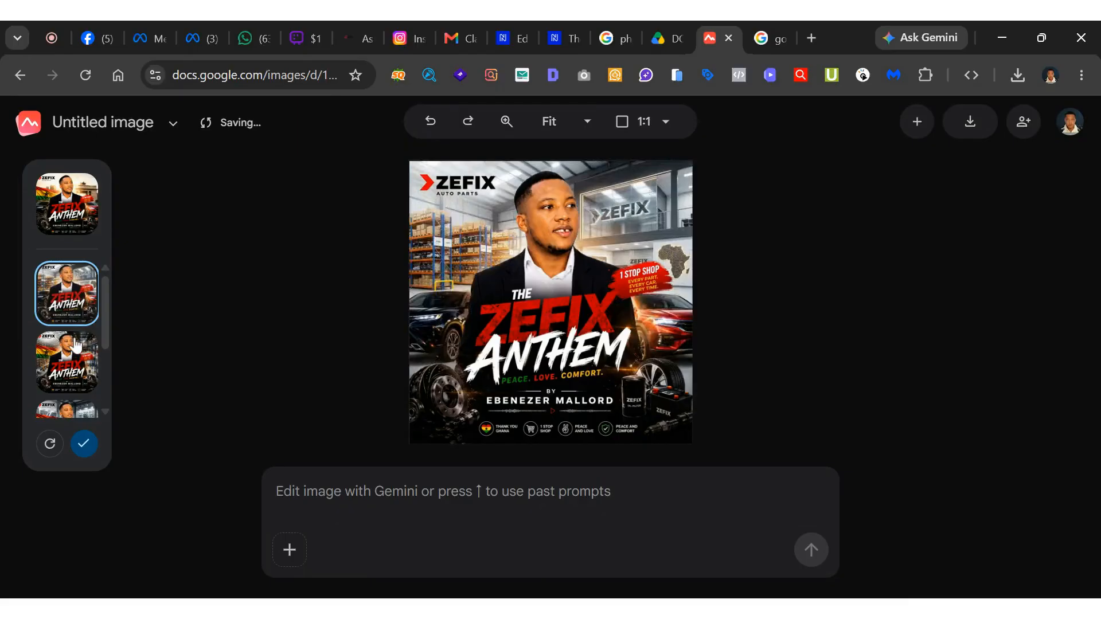
left_click(76, 342)
scroll(71, 338, "down", 2)
left_click(69, 331)
left_click(85, 395)
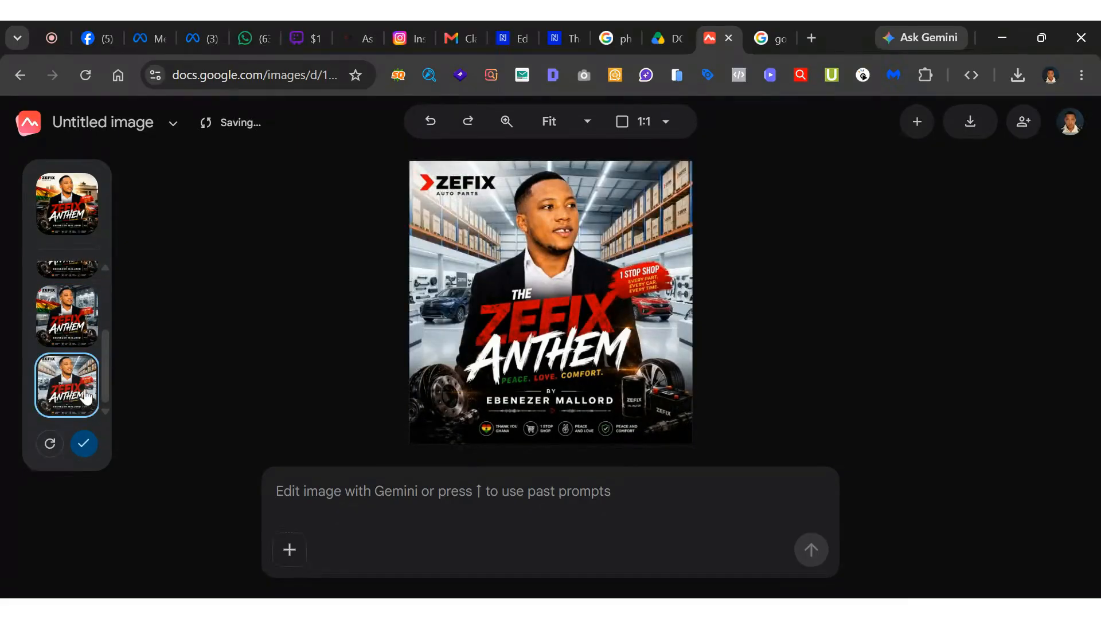
left_click(84, 443)
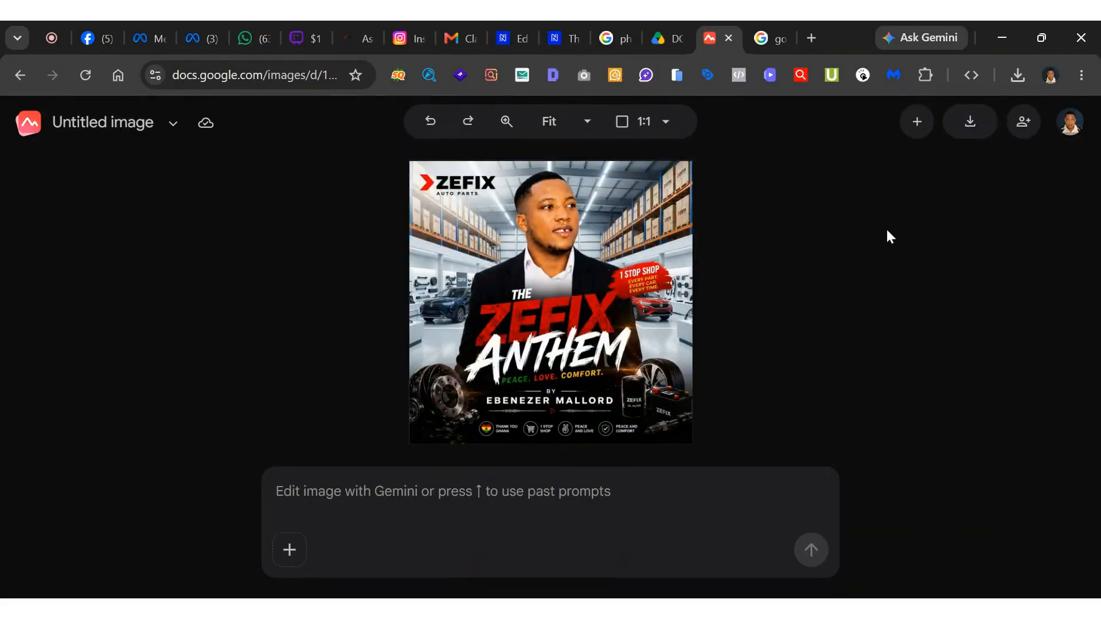
Create a new untitled image in a separate tab, check it, and return to the Zefix Anthem poster.
left_click(915, 123)
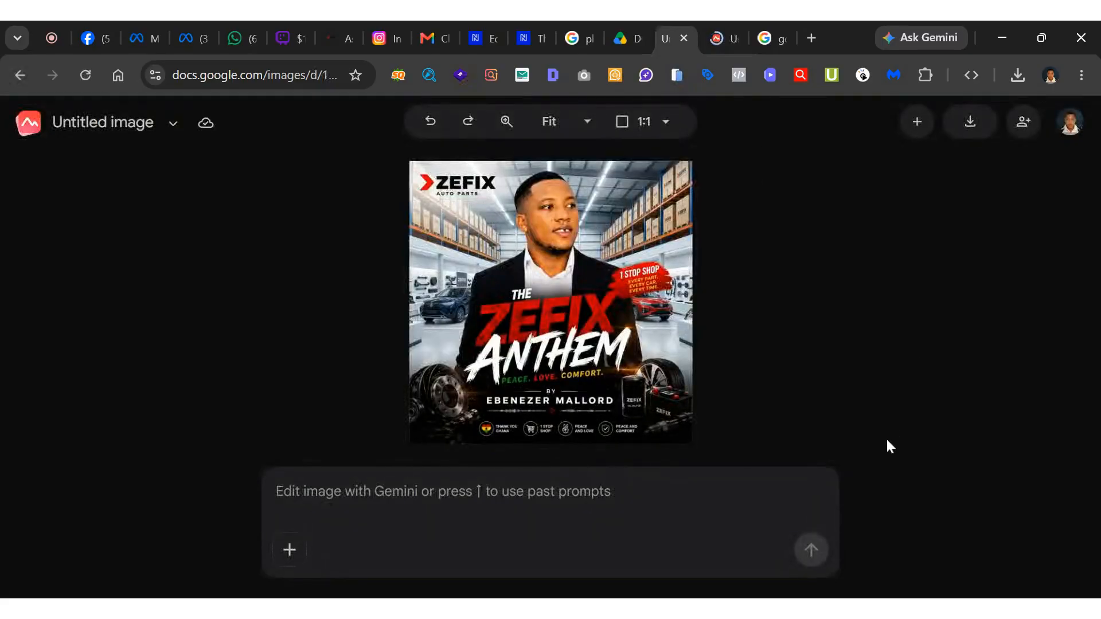
left_click(714, 40)
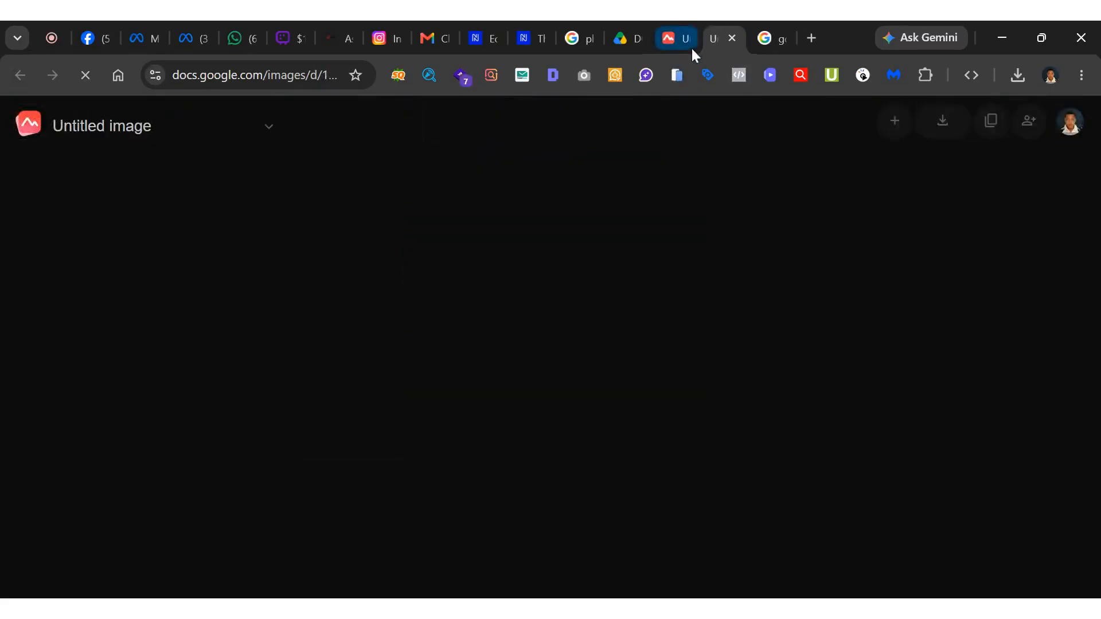
left_click(667, 46)
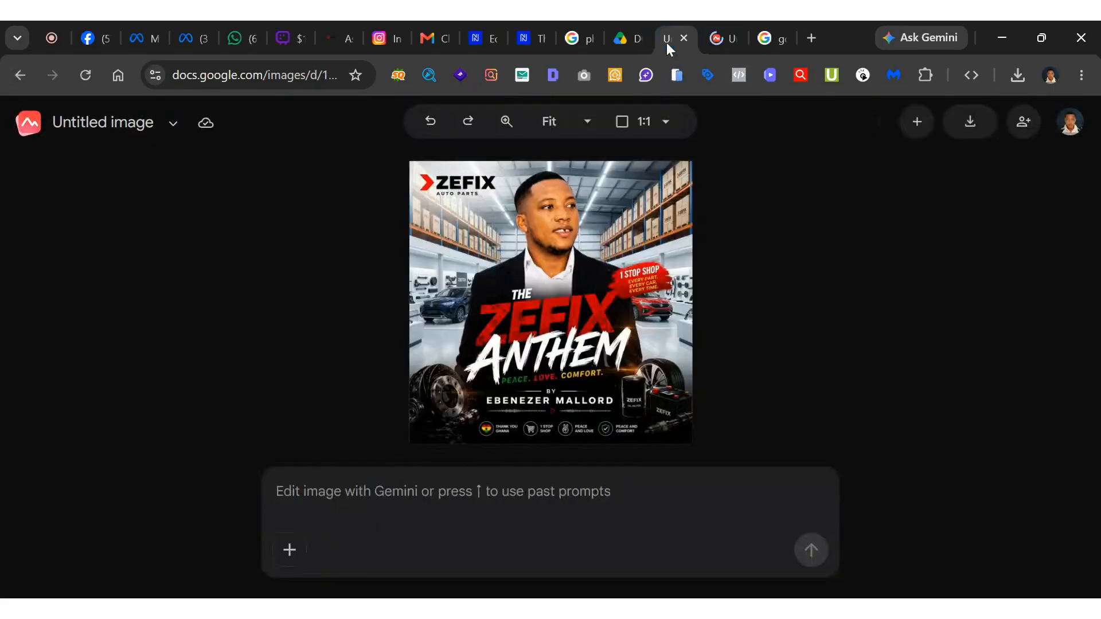
left_click(917, 122)
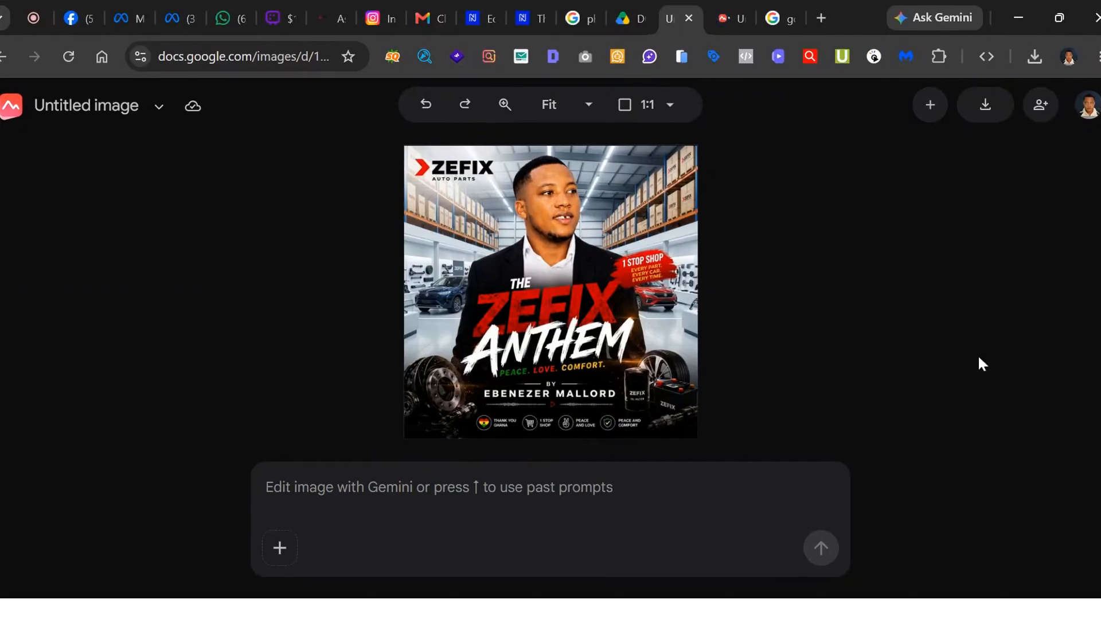